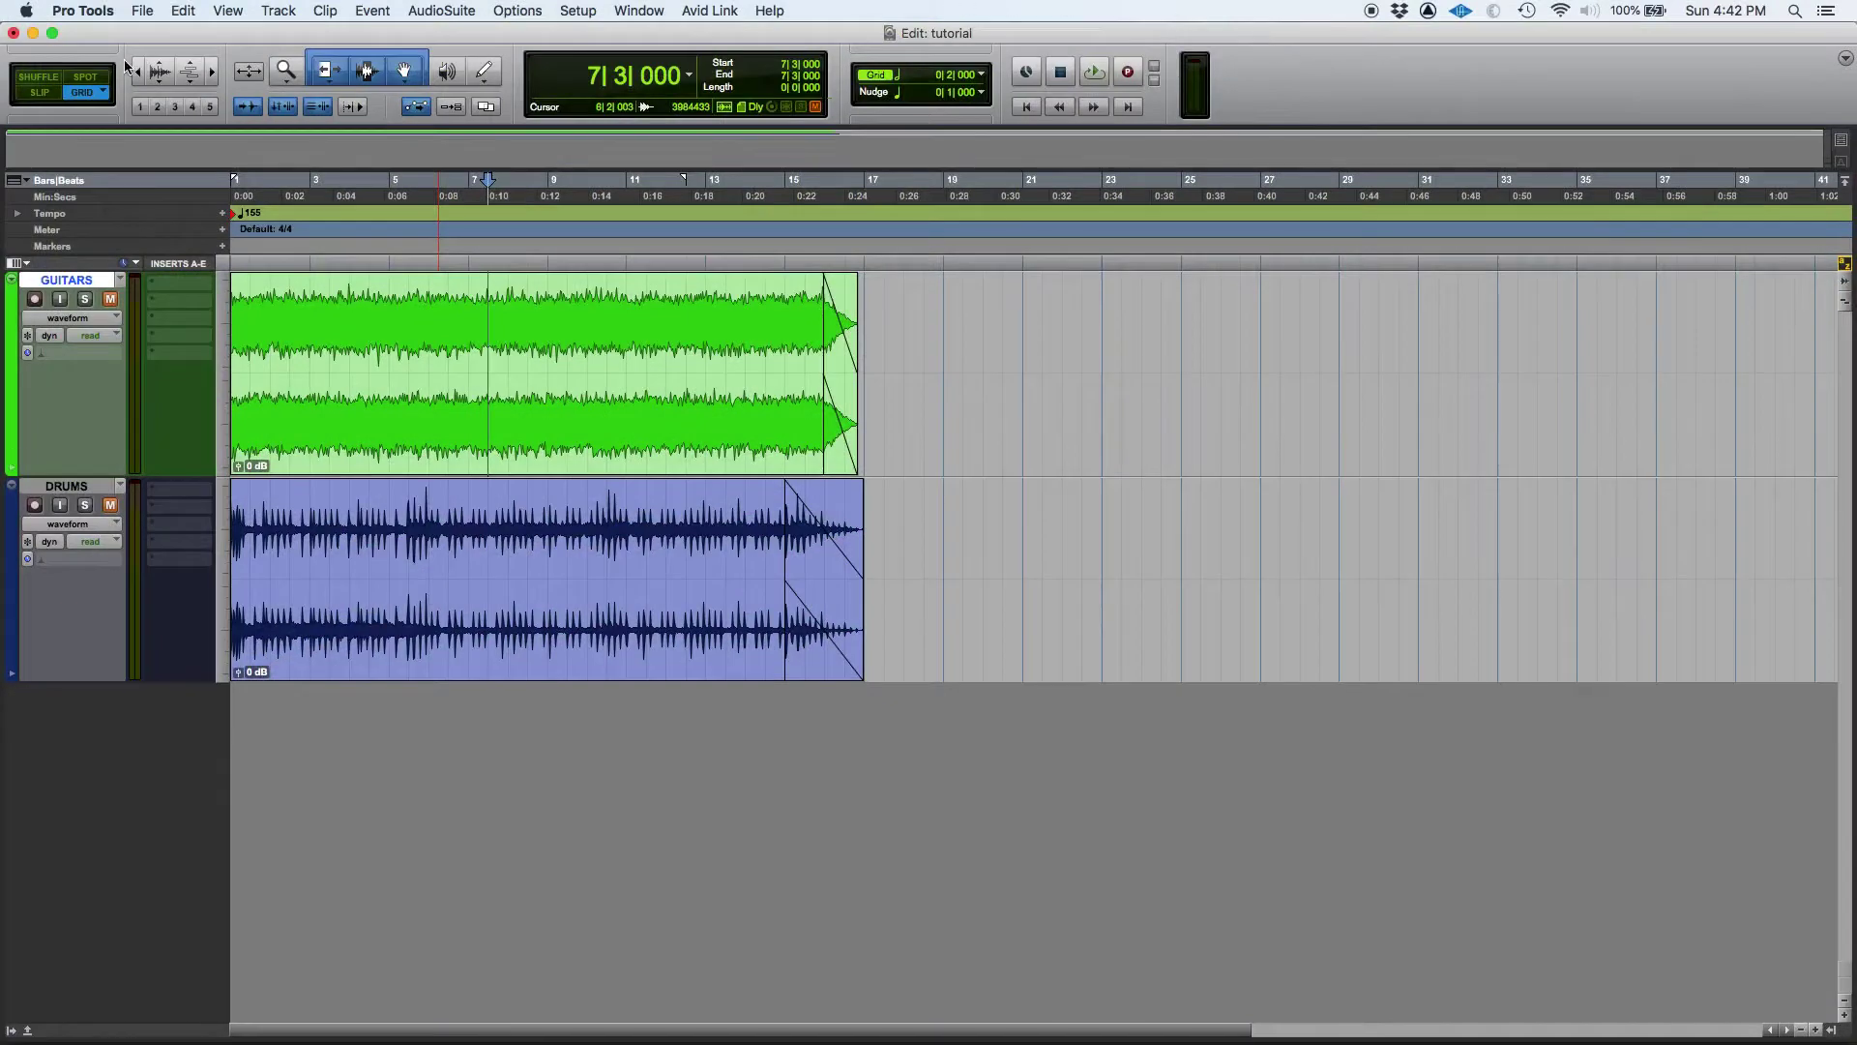
Select the Scrubber (speaker) tool in the Edit window toolbar
left_click(449, 72)
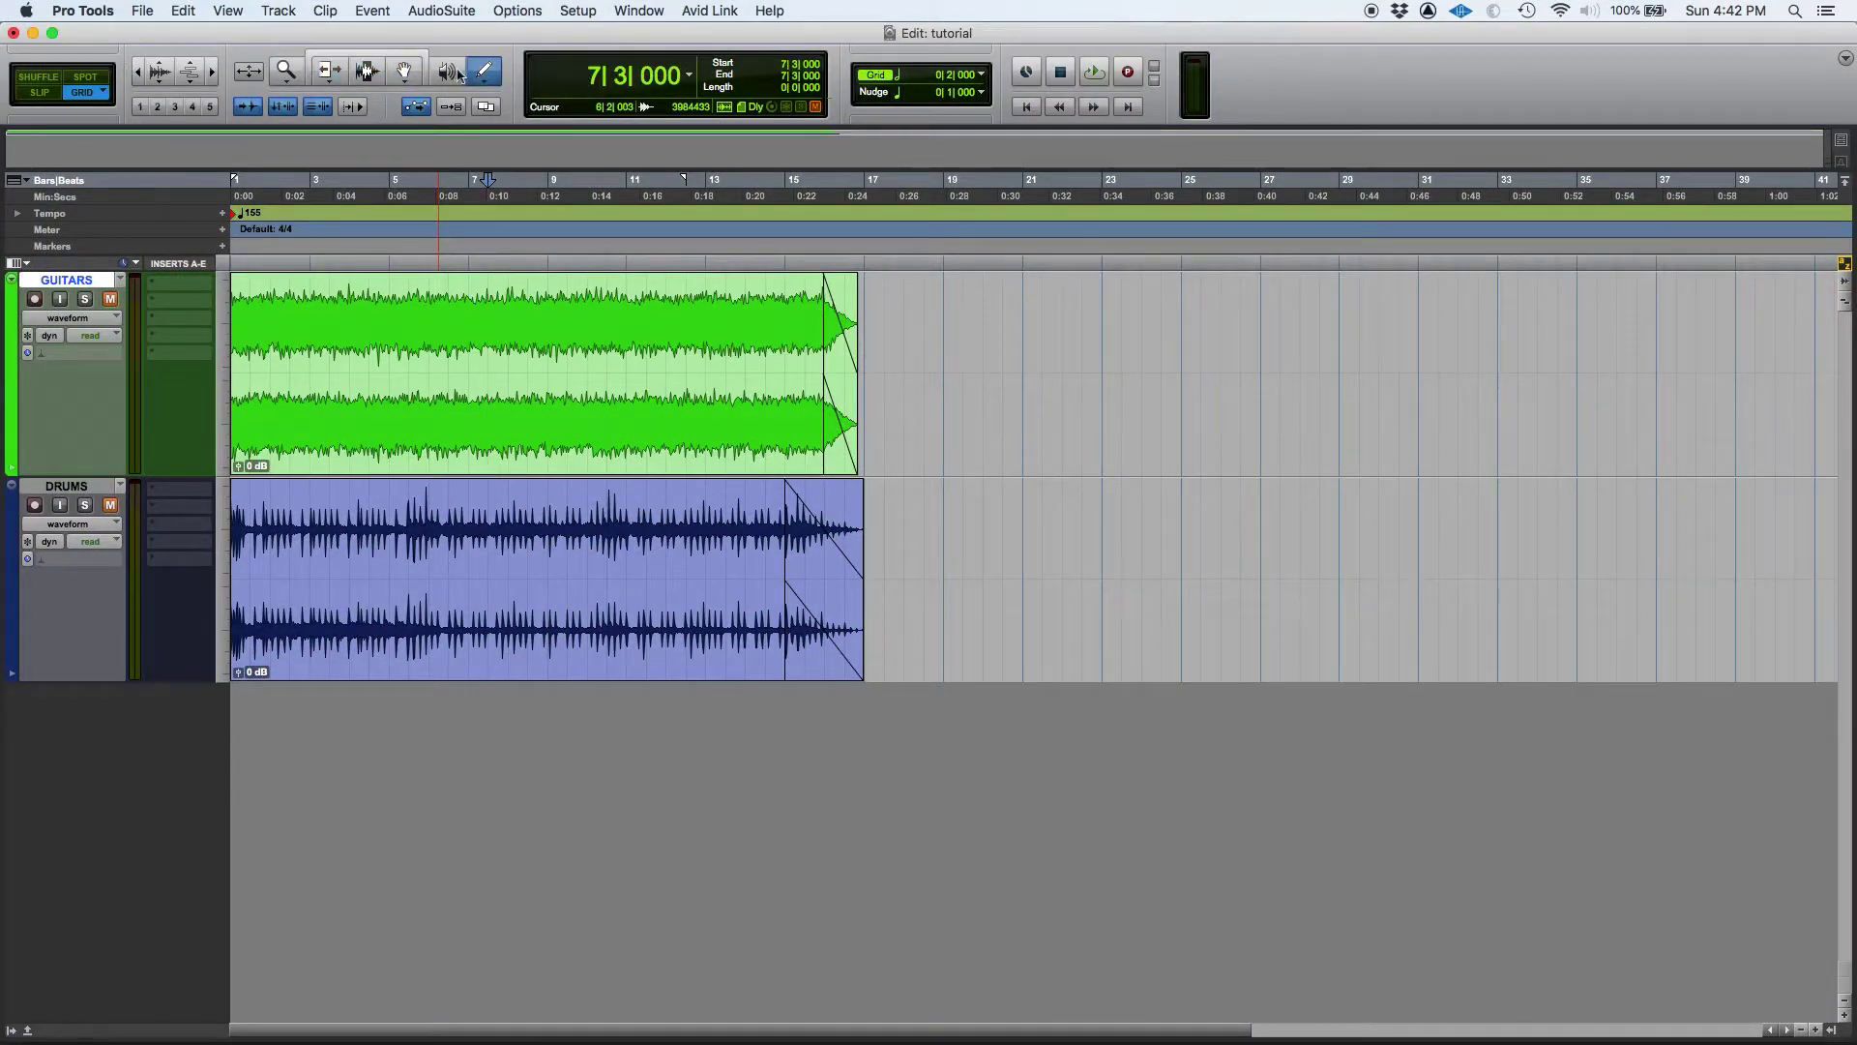
Select the Zoomer (magnifying glass) tool for the guitar and drum tracks
left_click(290, 74)
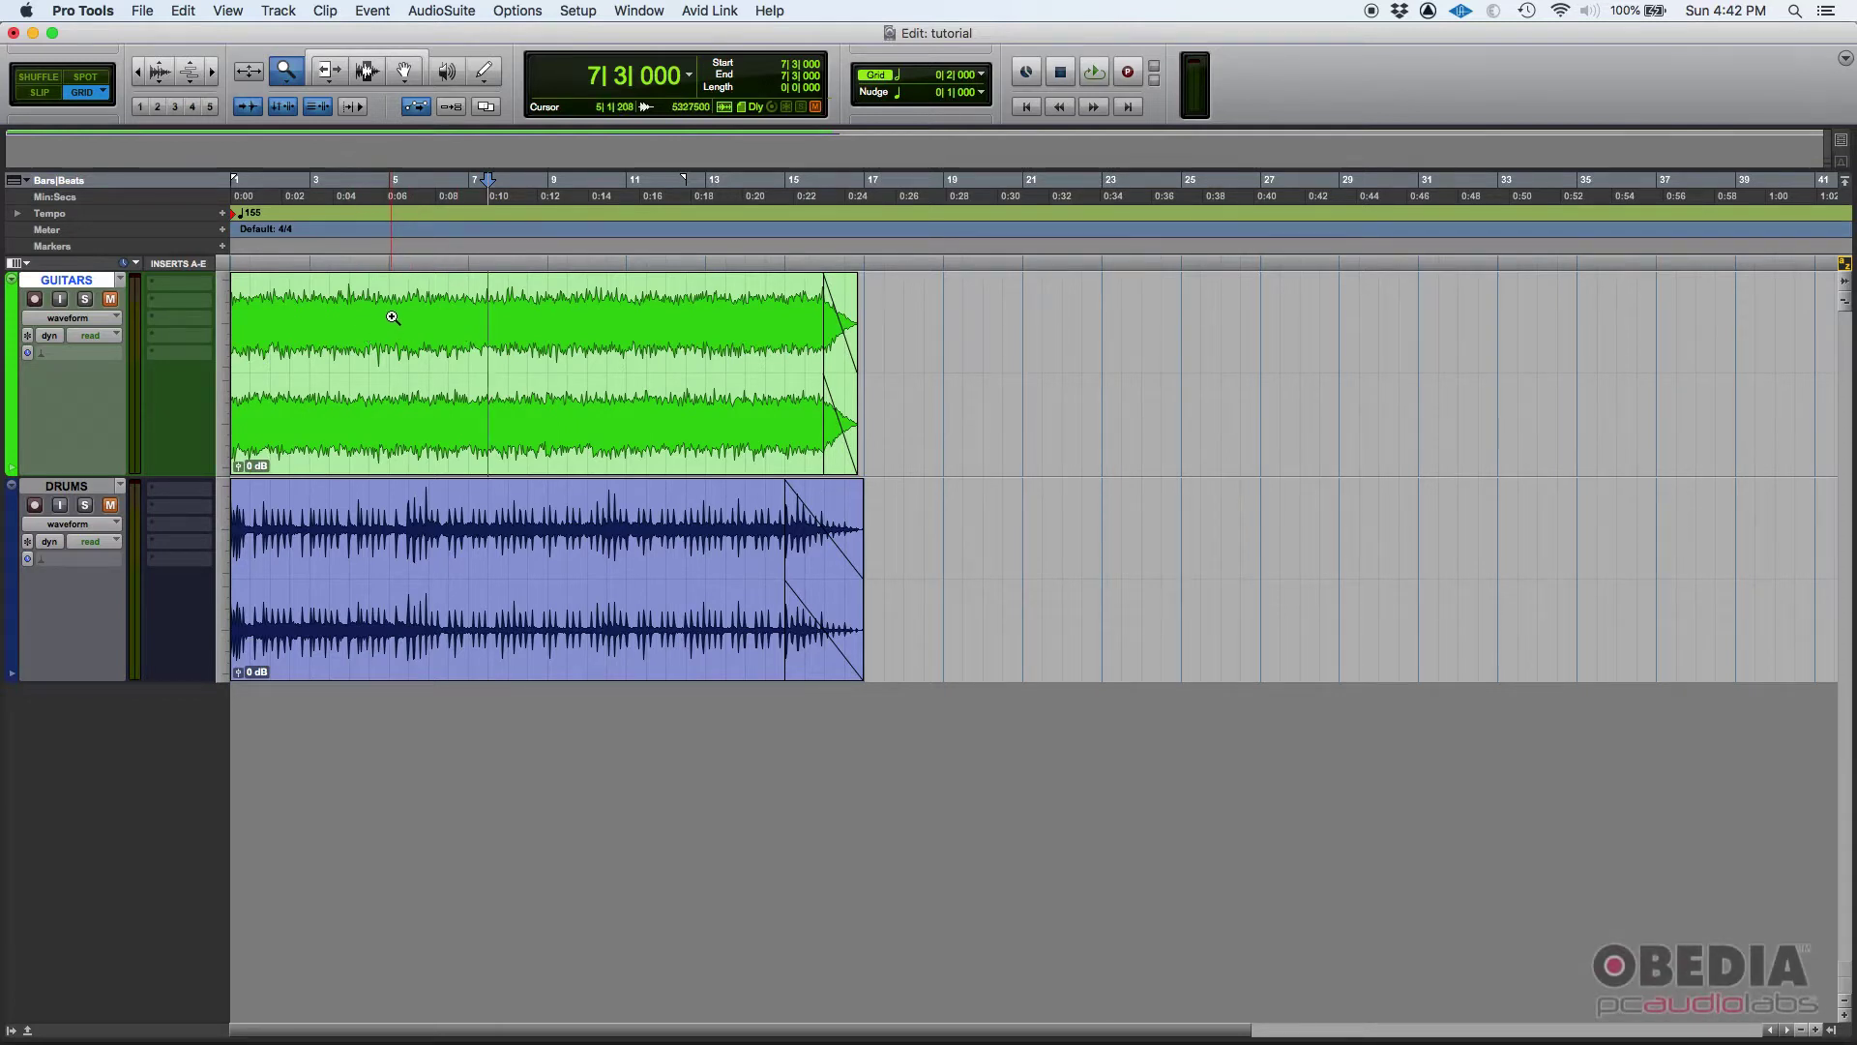
Zoom into bars 6–9 of the Guitars clip, then zoom back out to the whole session
left_click_drag(392, 320, 553, 313)
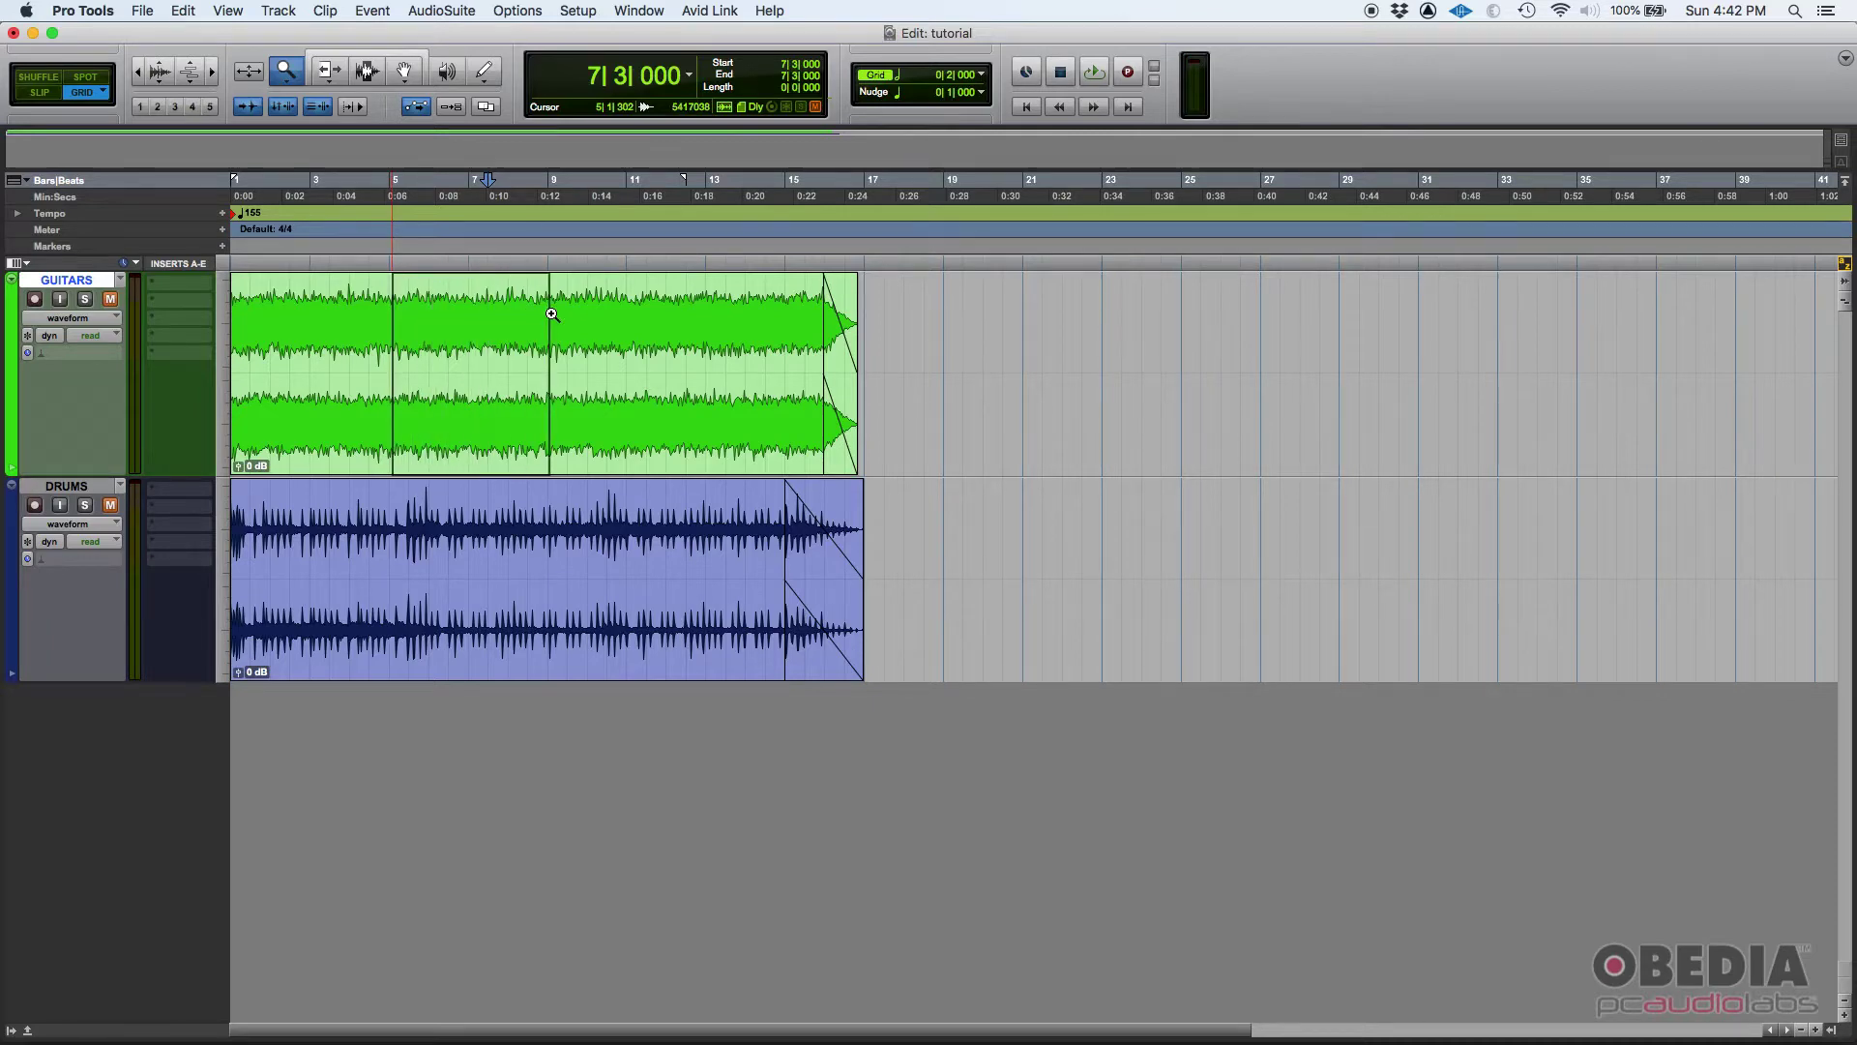
left_click_drag(551, 314, 552, 313)
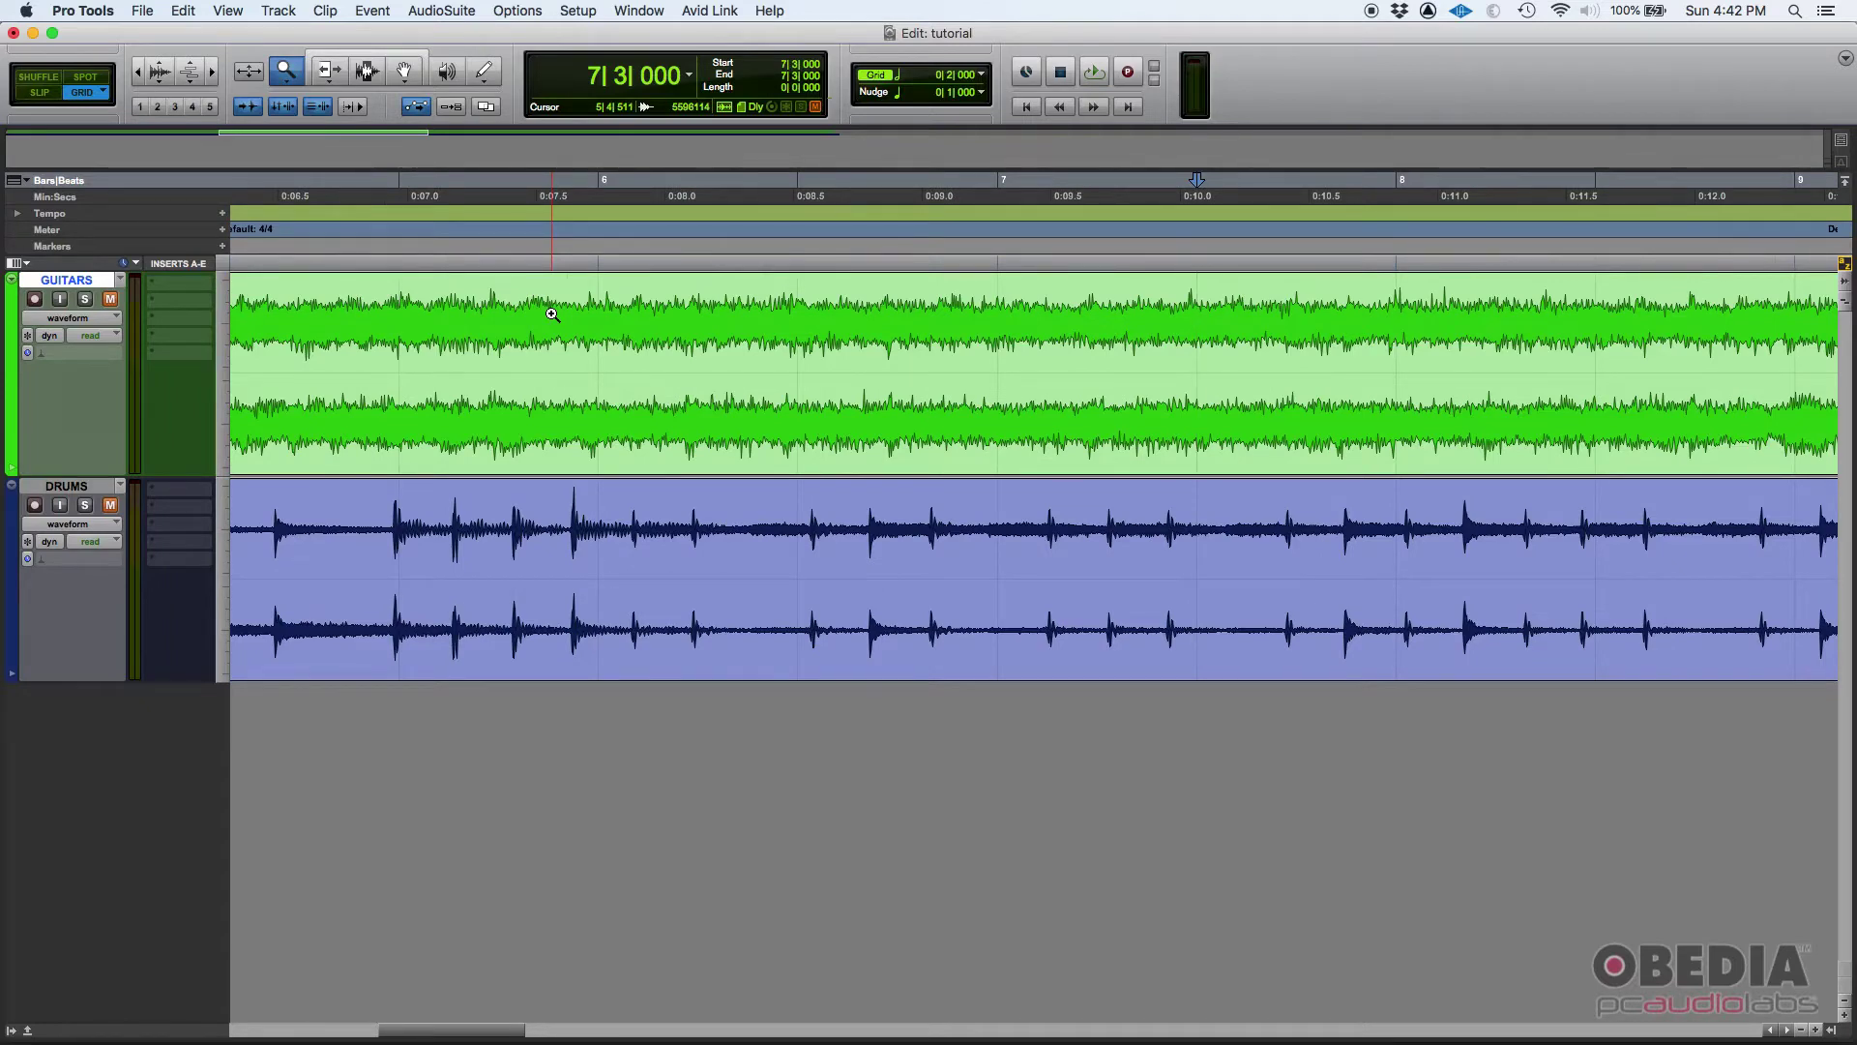
left_click(551, 314, "alt")
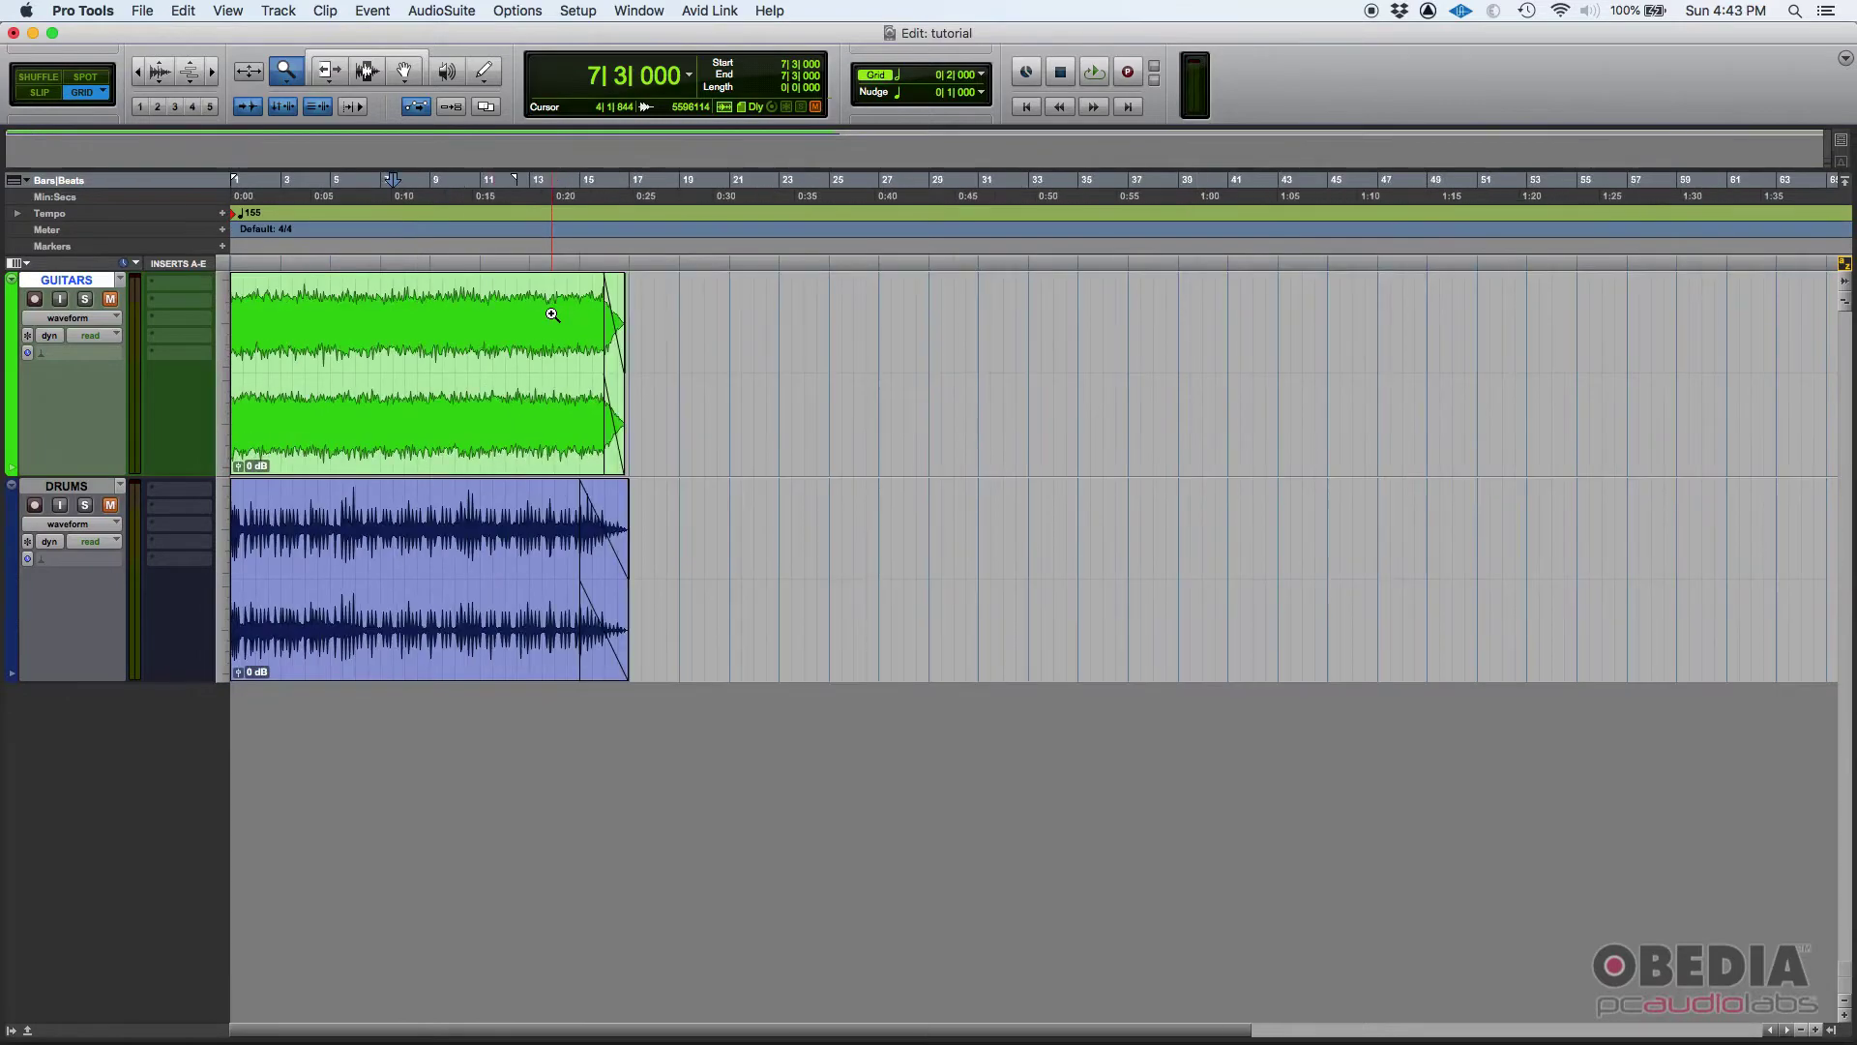
left_click_drag(476, 596, 516, 596)
Zoom into bars 6–11 of the Drums clip, then back out to the whole session
key("super+bracketleft")
key("super+bracketleft")
key("super+bracketleft")
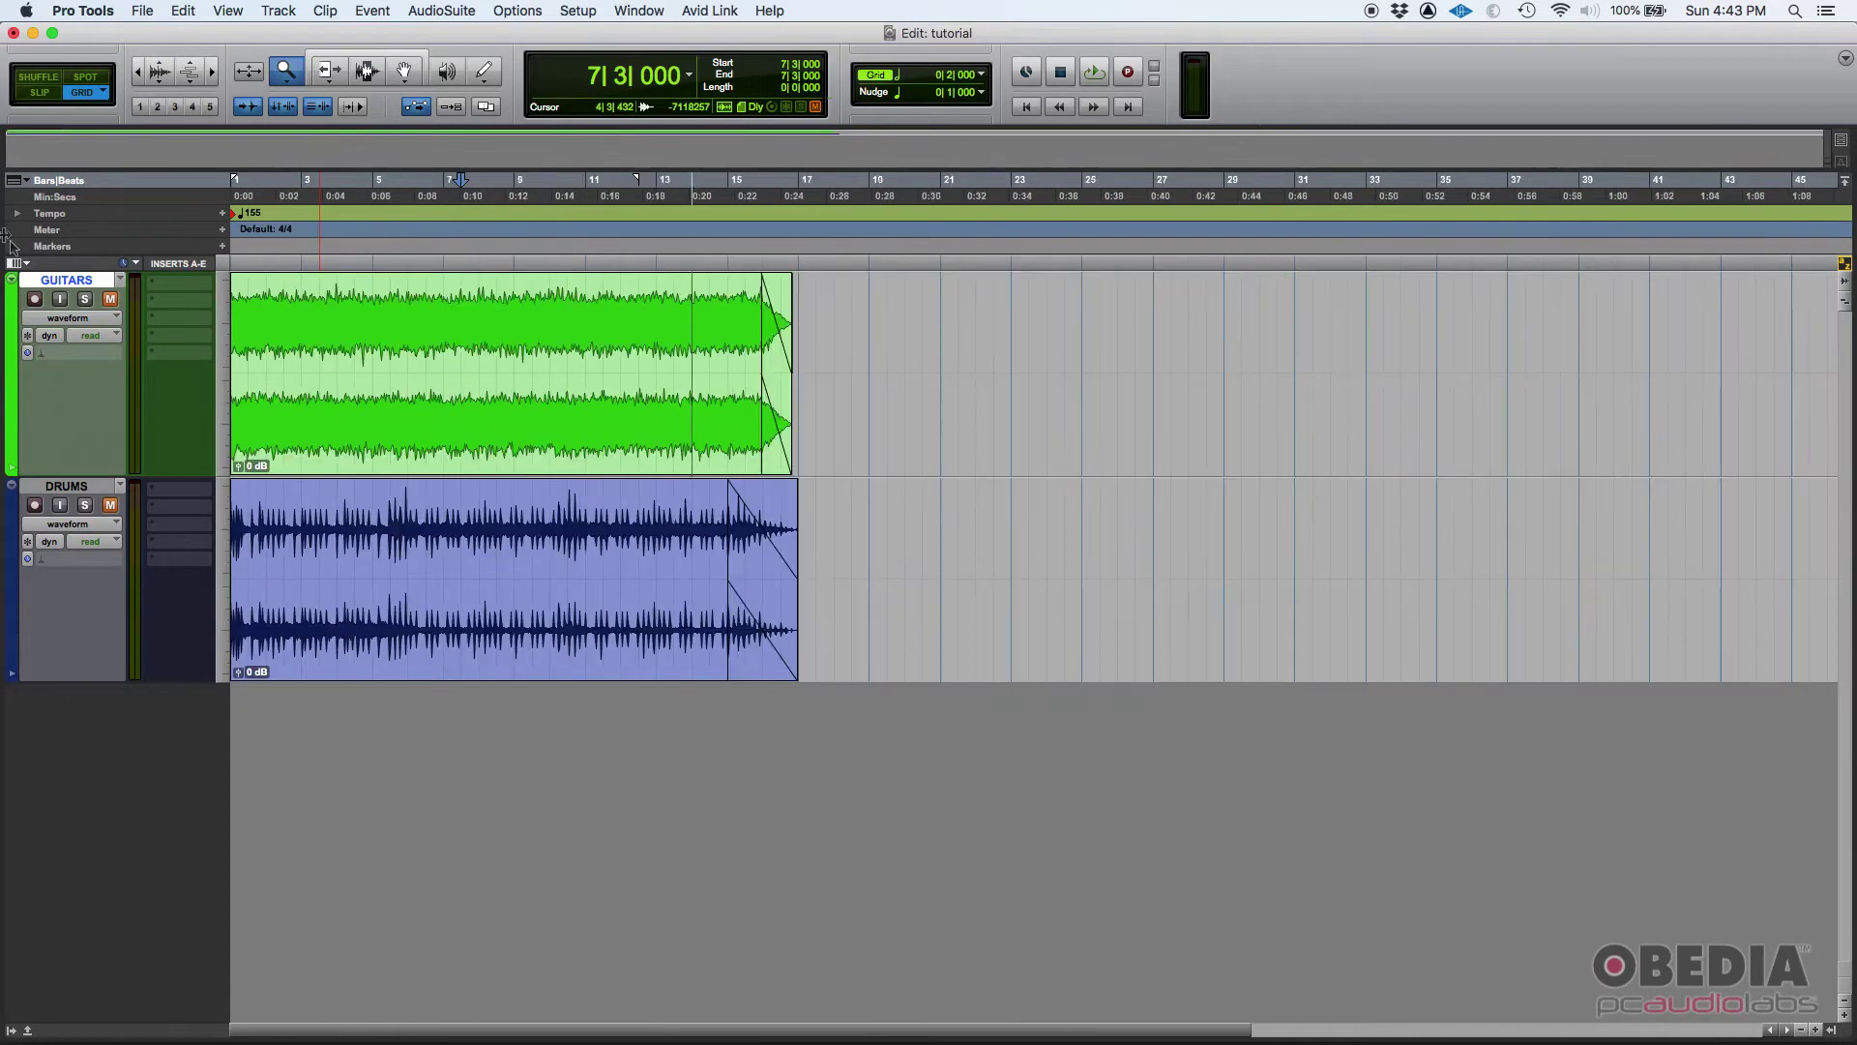
left_click(65, 487)
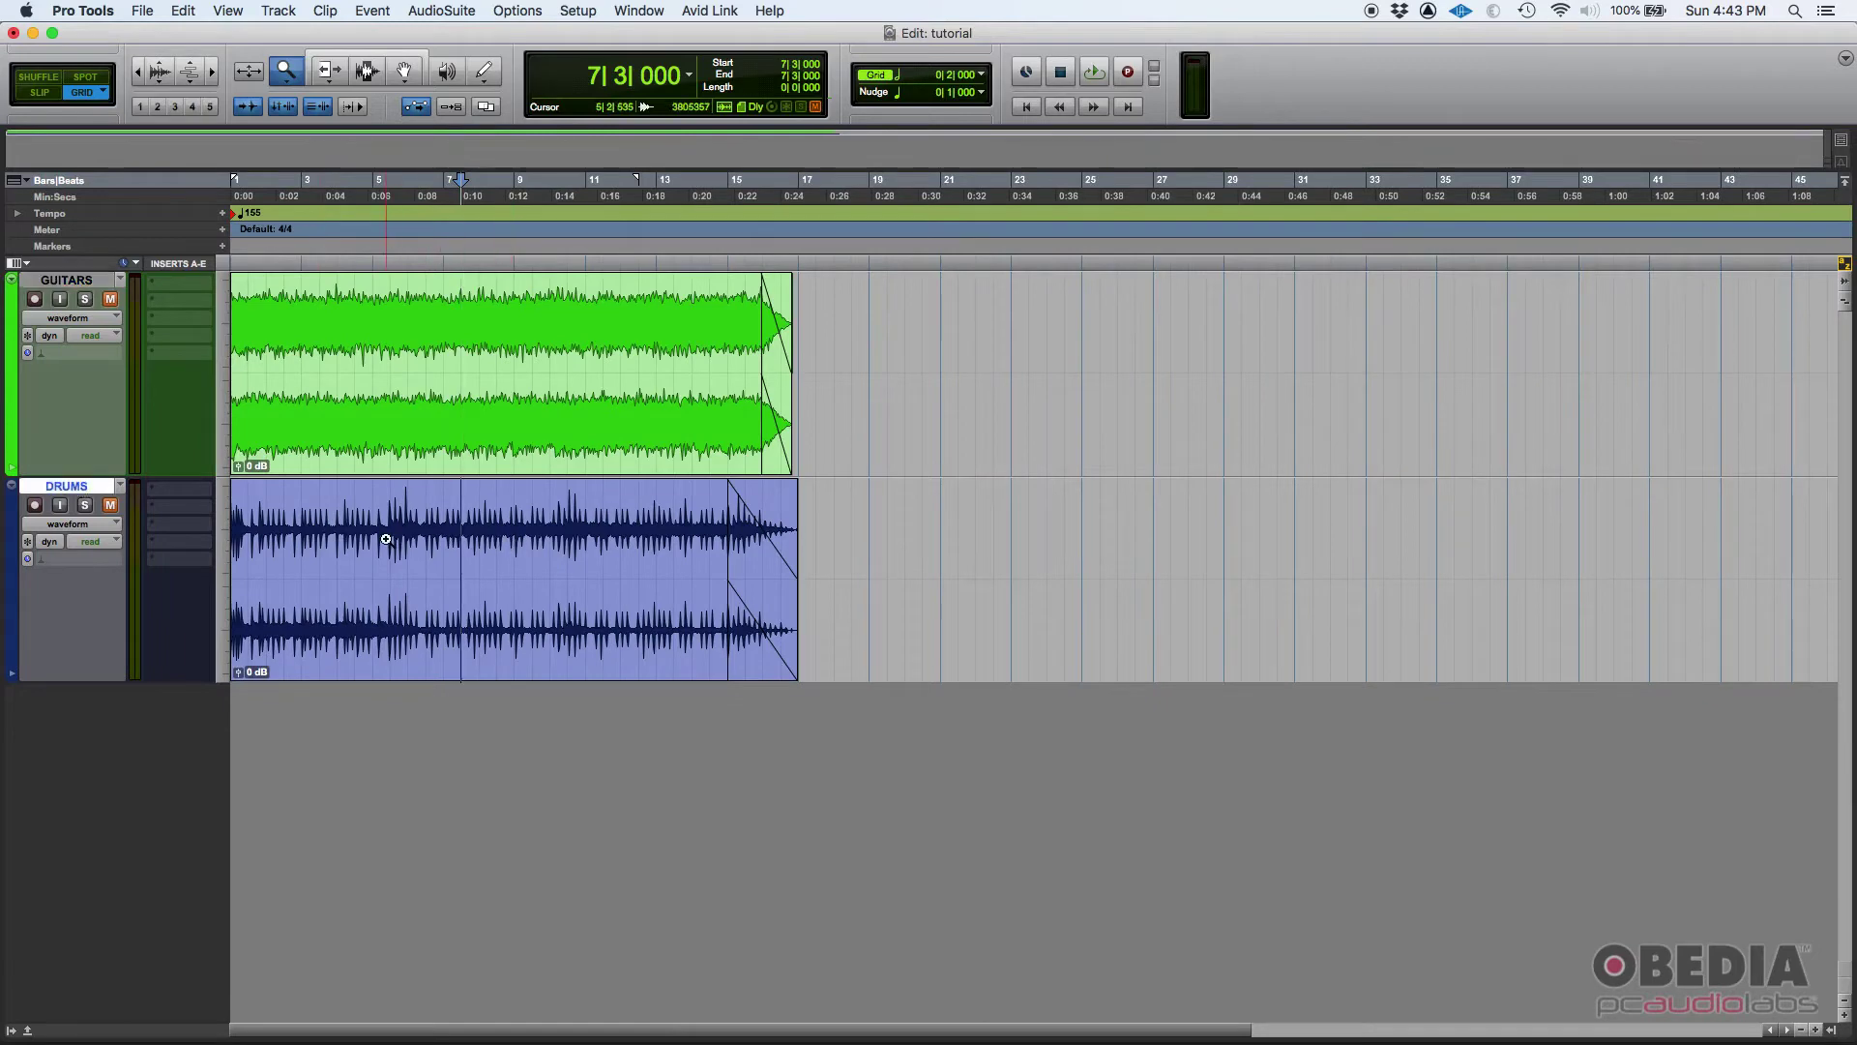
left_click_drag(388, 534, 595, 530)
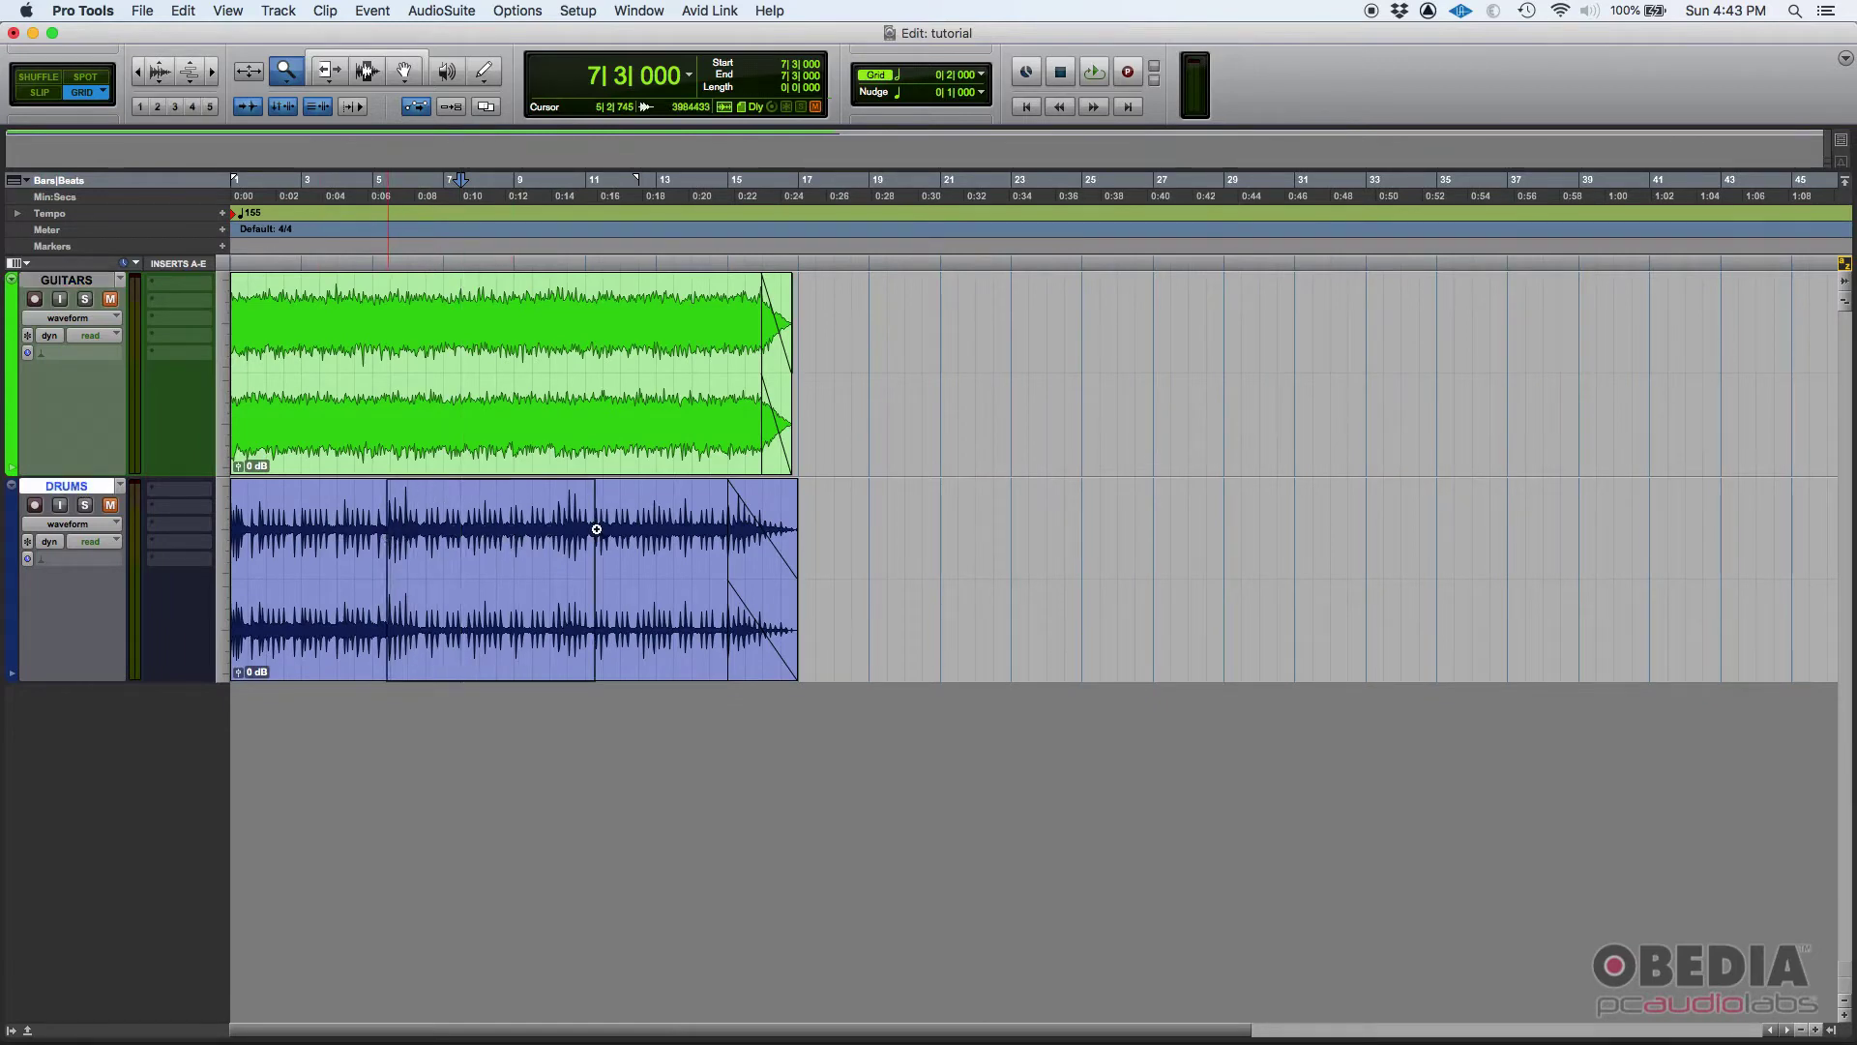
left_click_drag(595, 530, 602, 535)
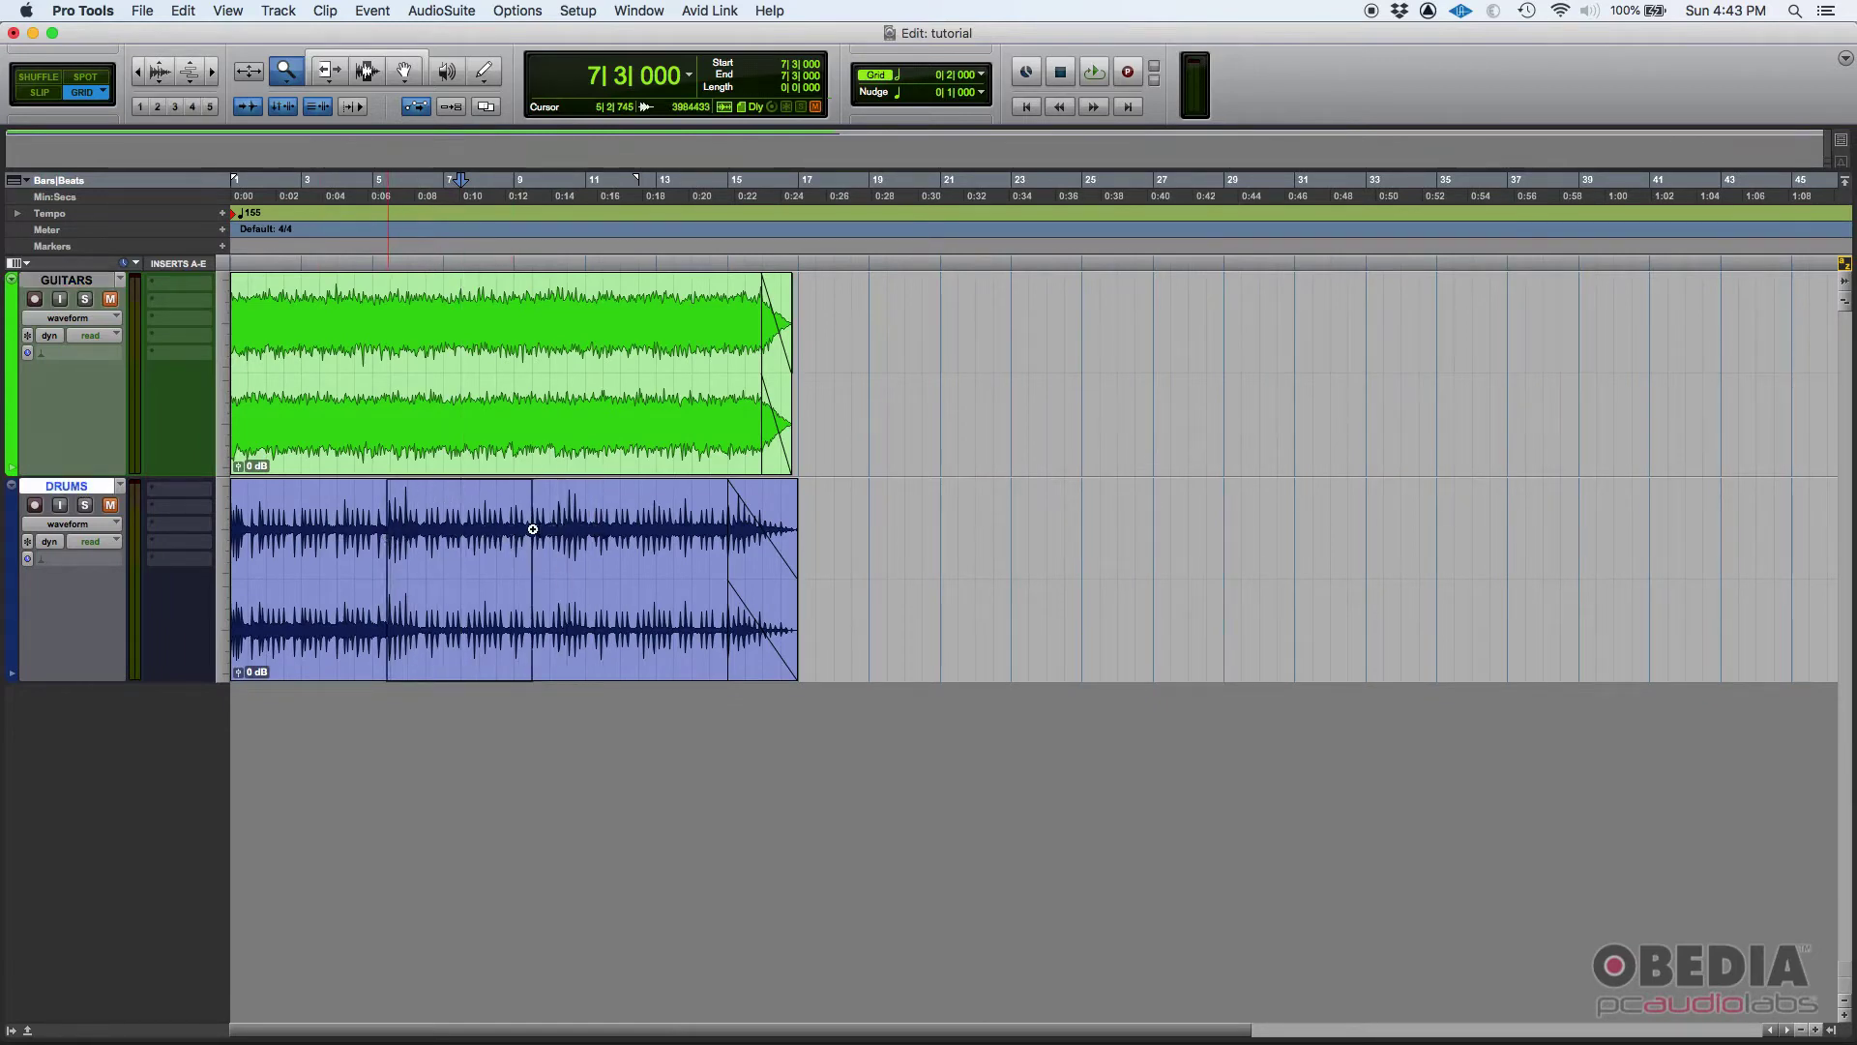
left_click(602, 535)
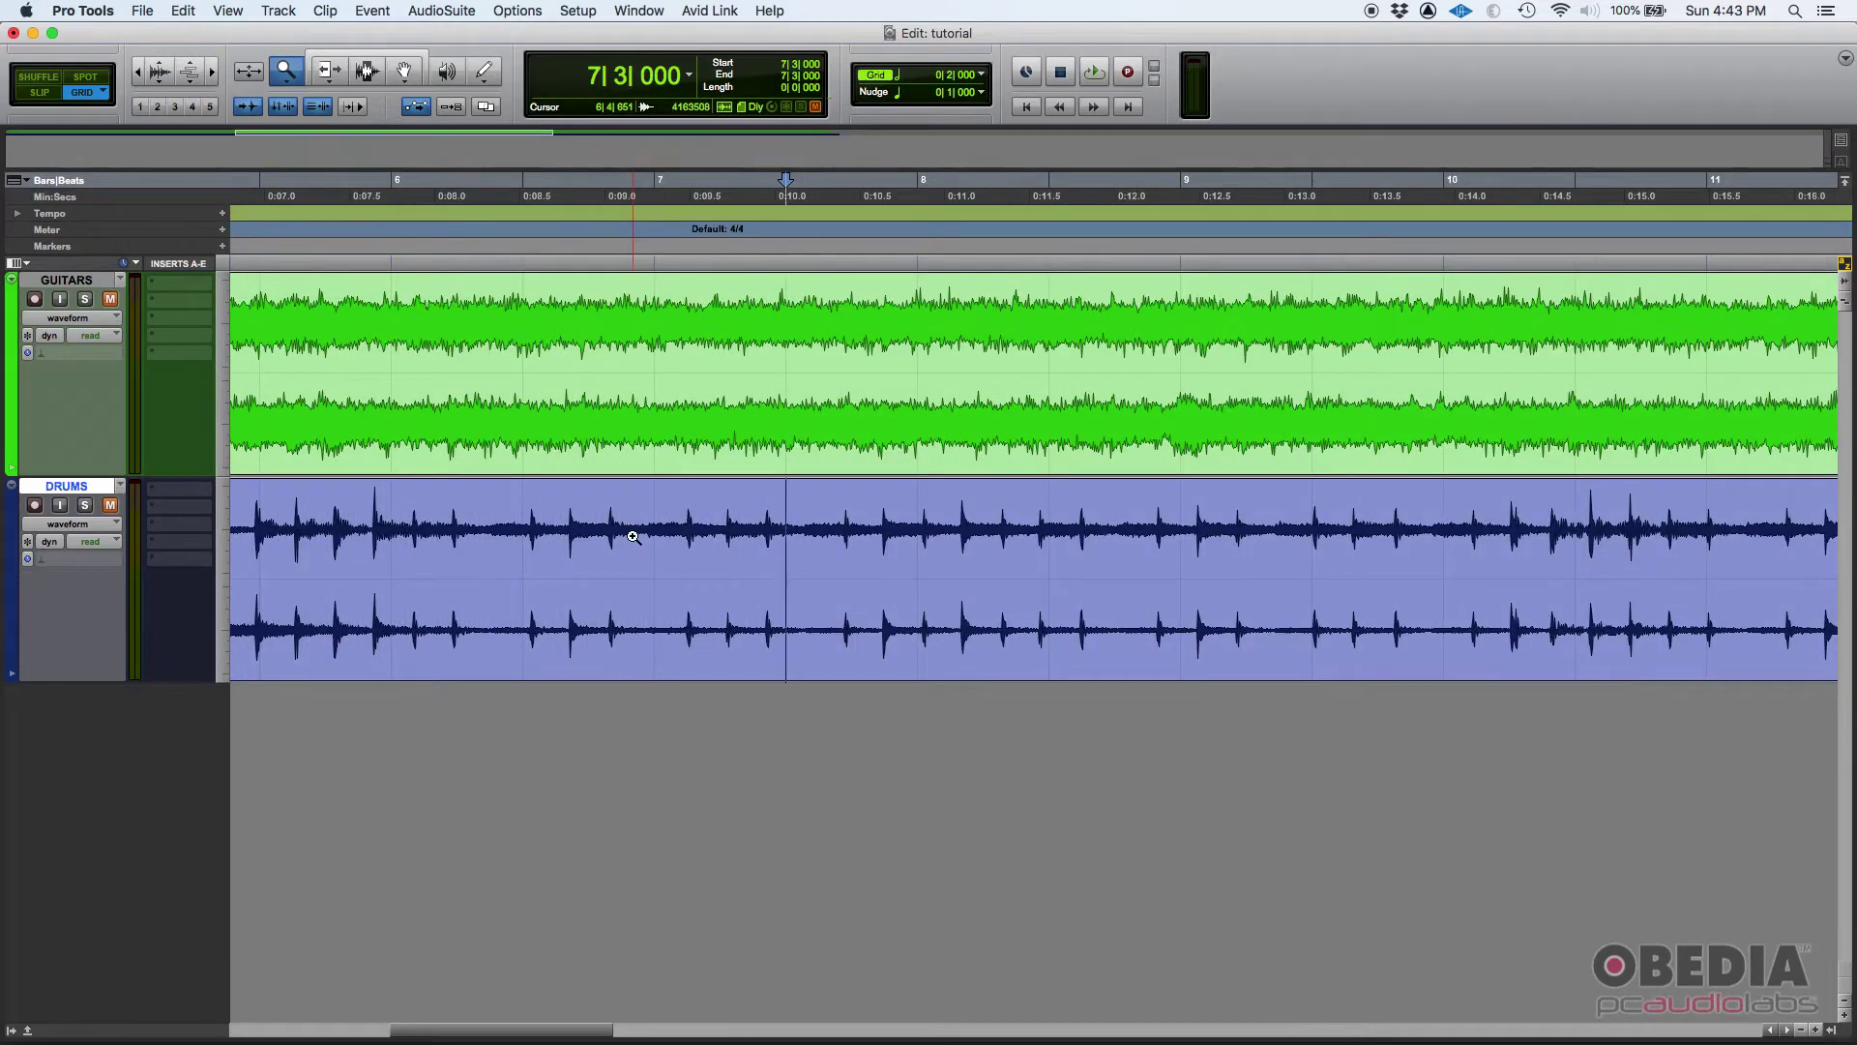
key("alt+a")
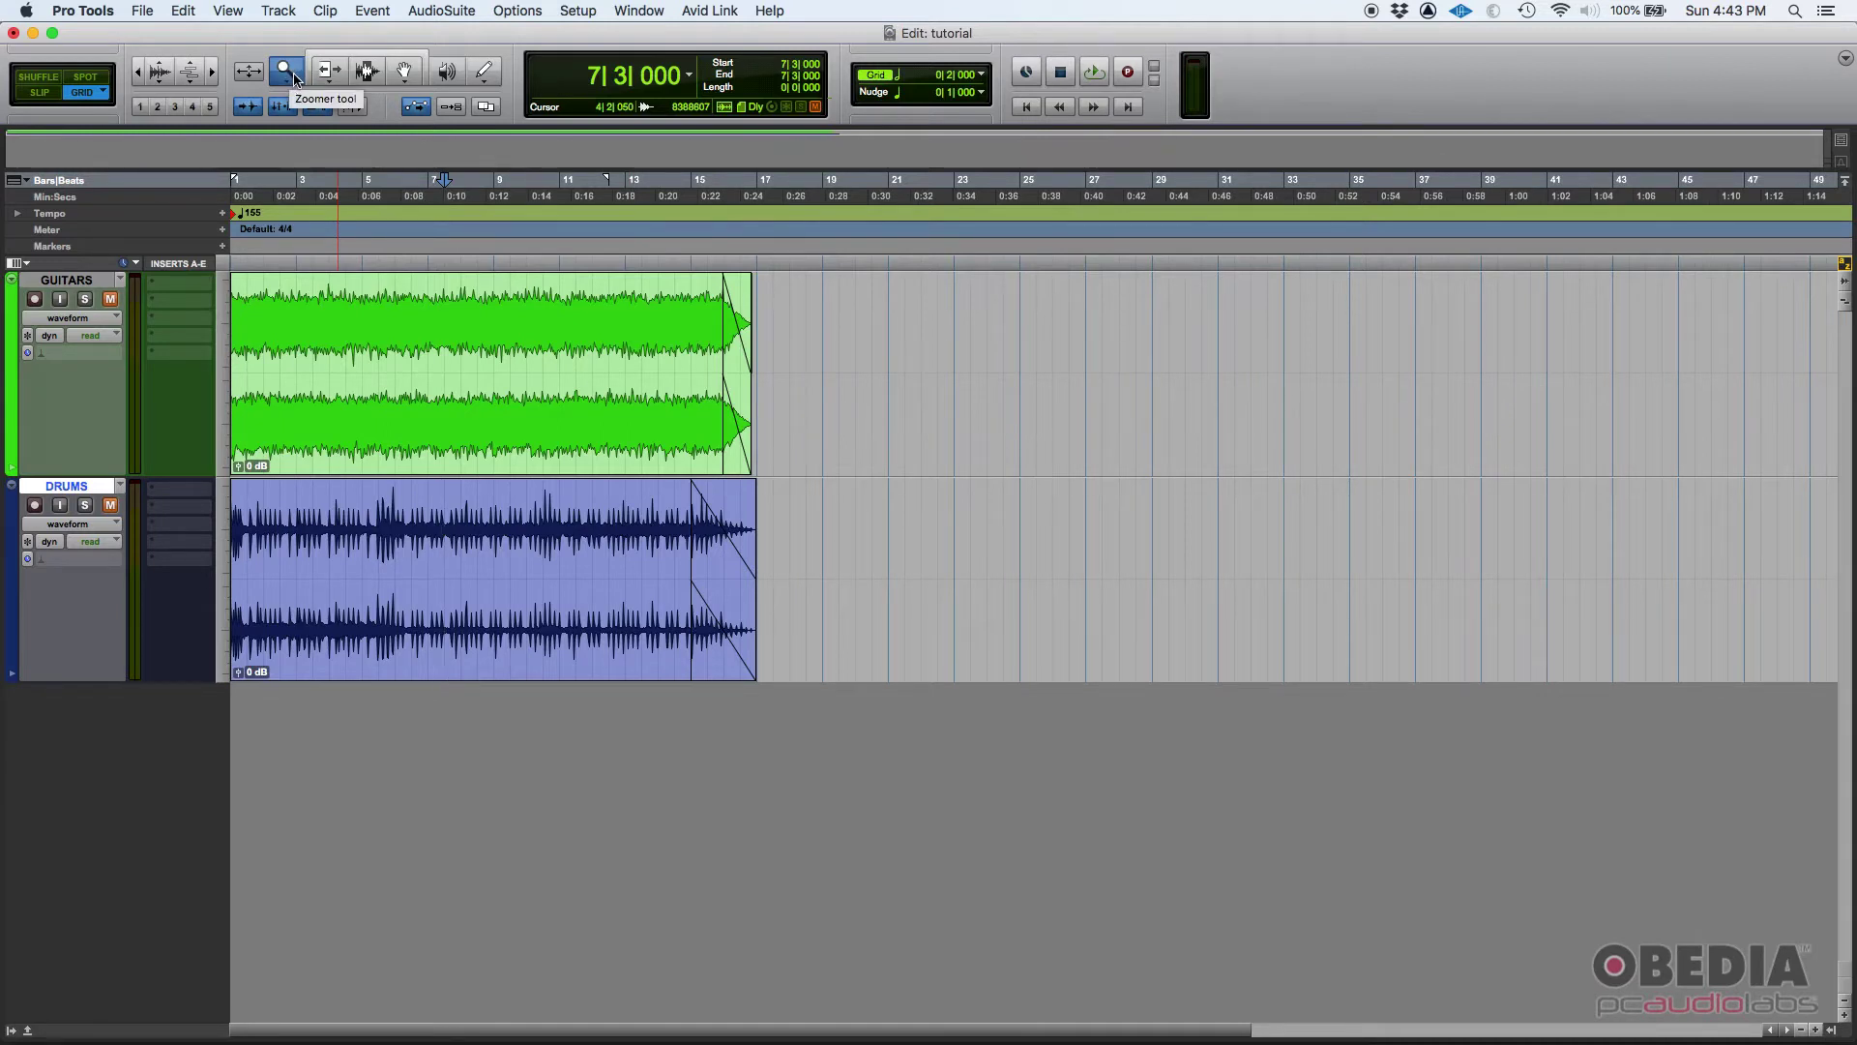
left_click(294, 79)
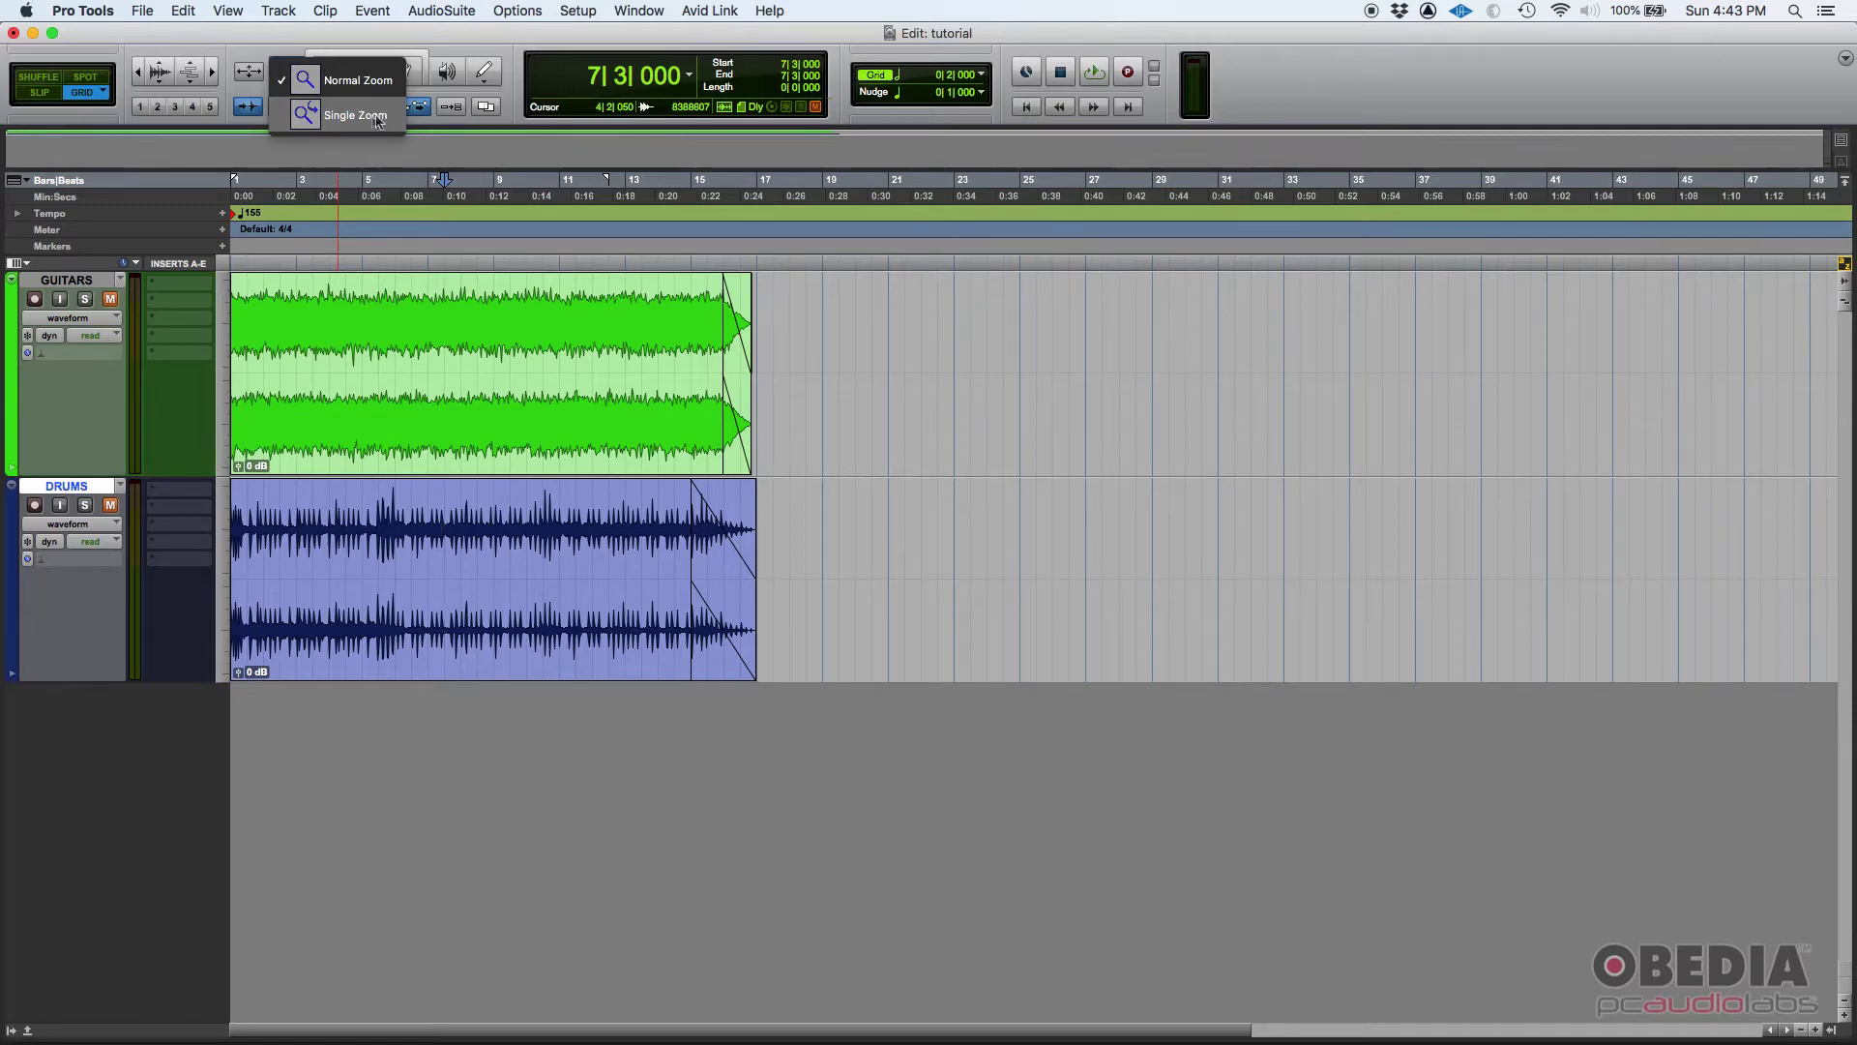
Set the Zoomer to Single Zoom, switch to the Grabber, then reselect the Zoomer
left_click(285, 39)
left_click(286, 71)
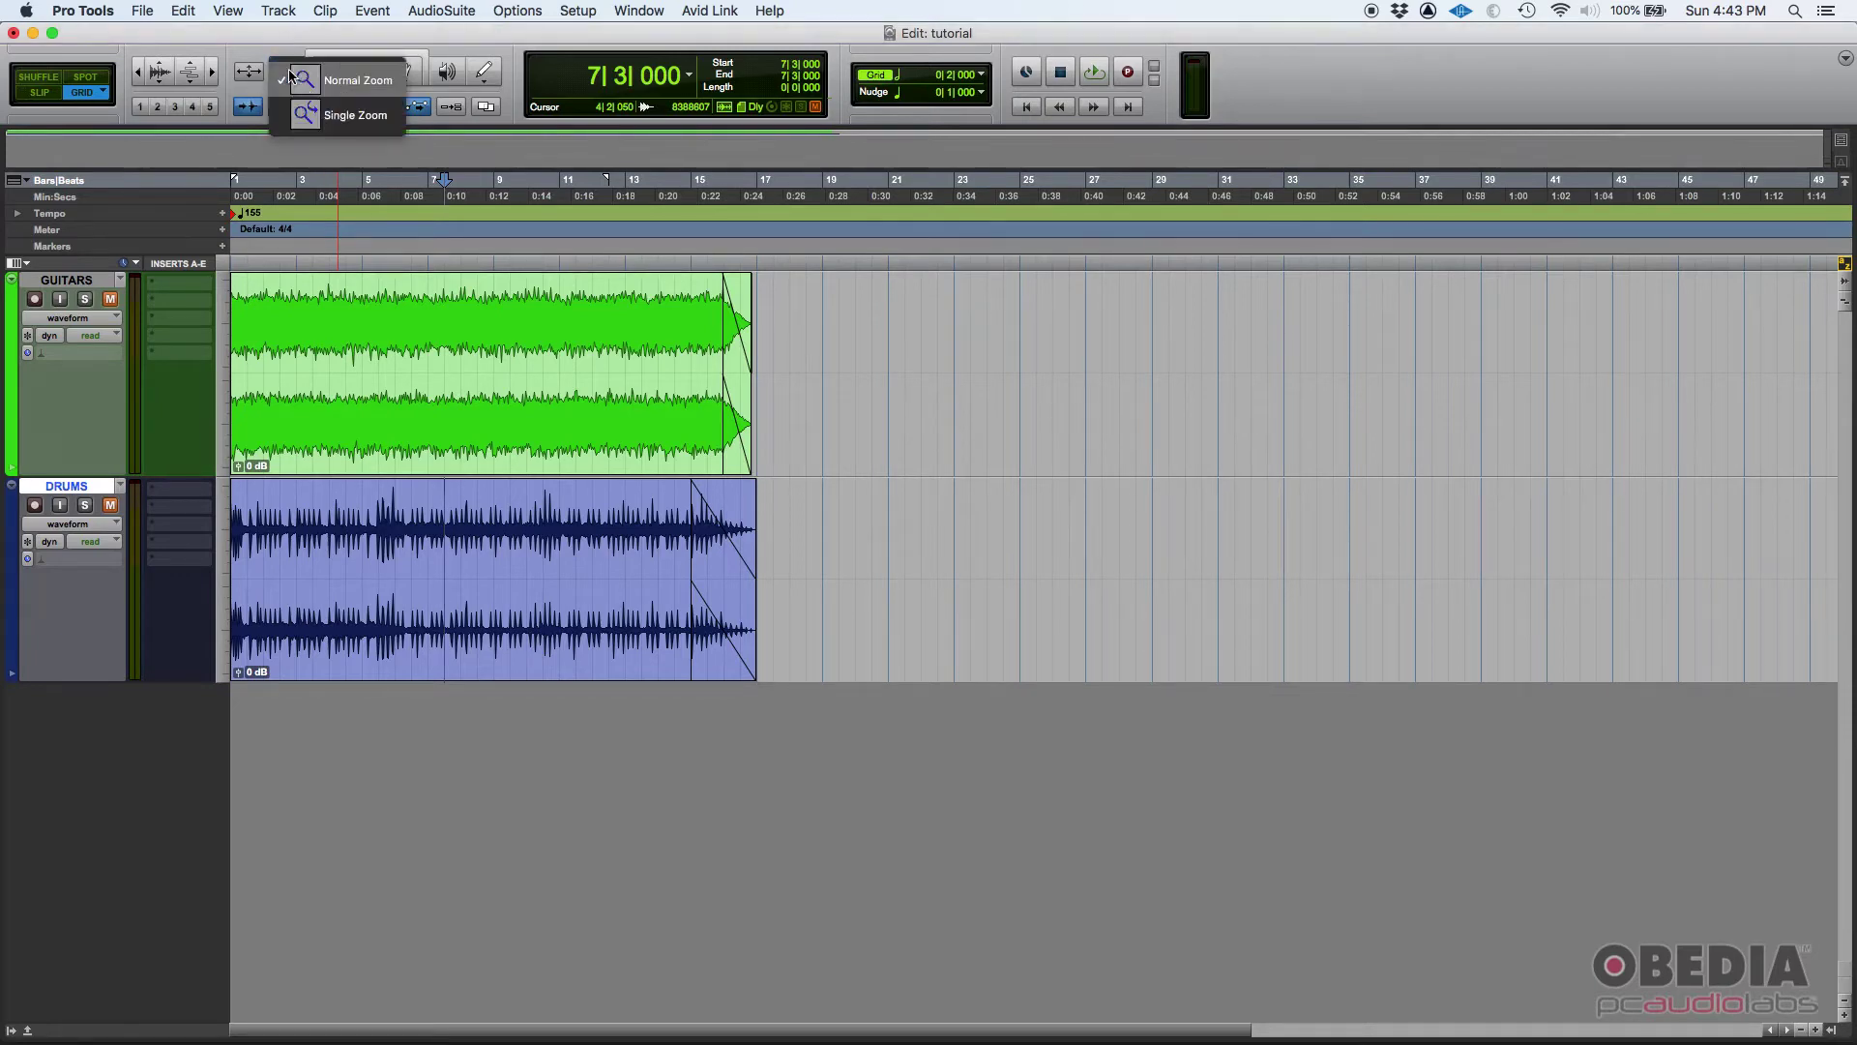
left_click(326, 115)
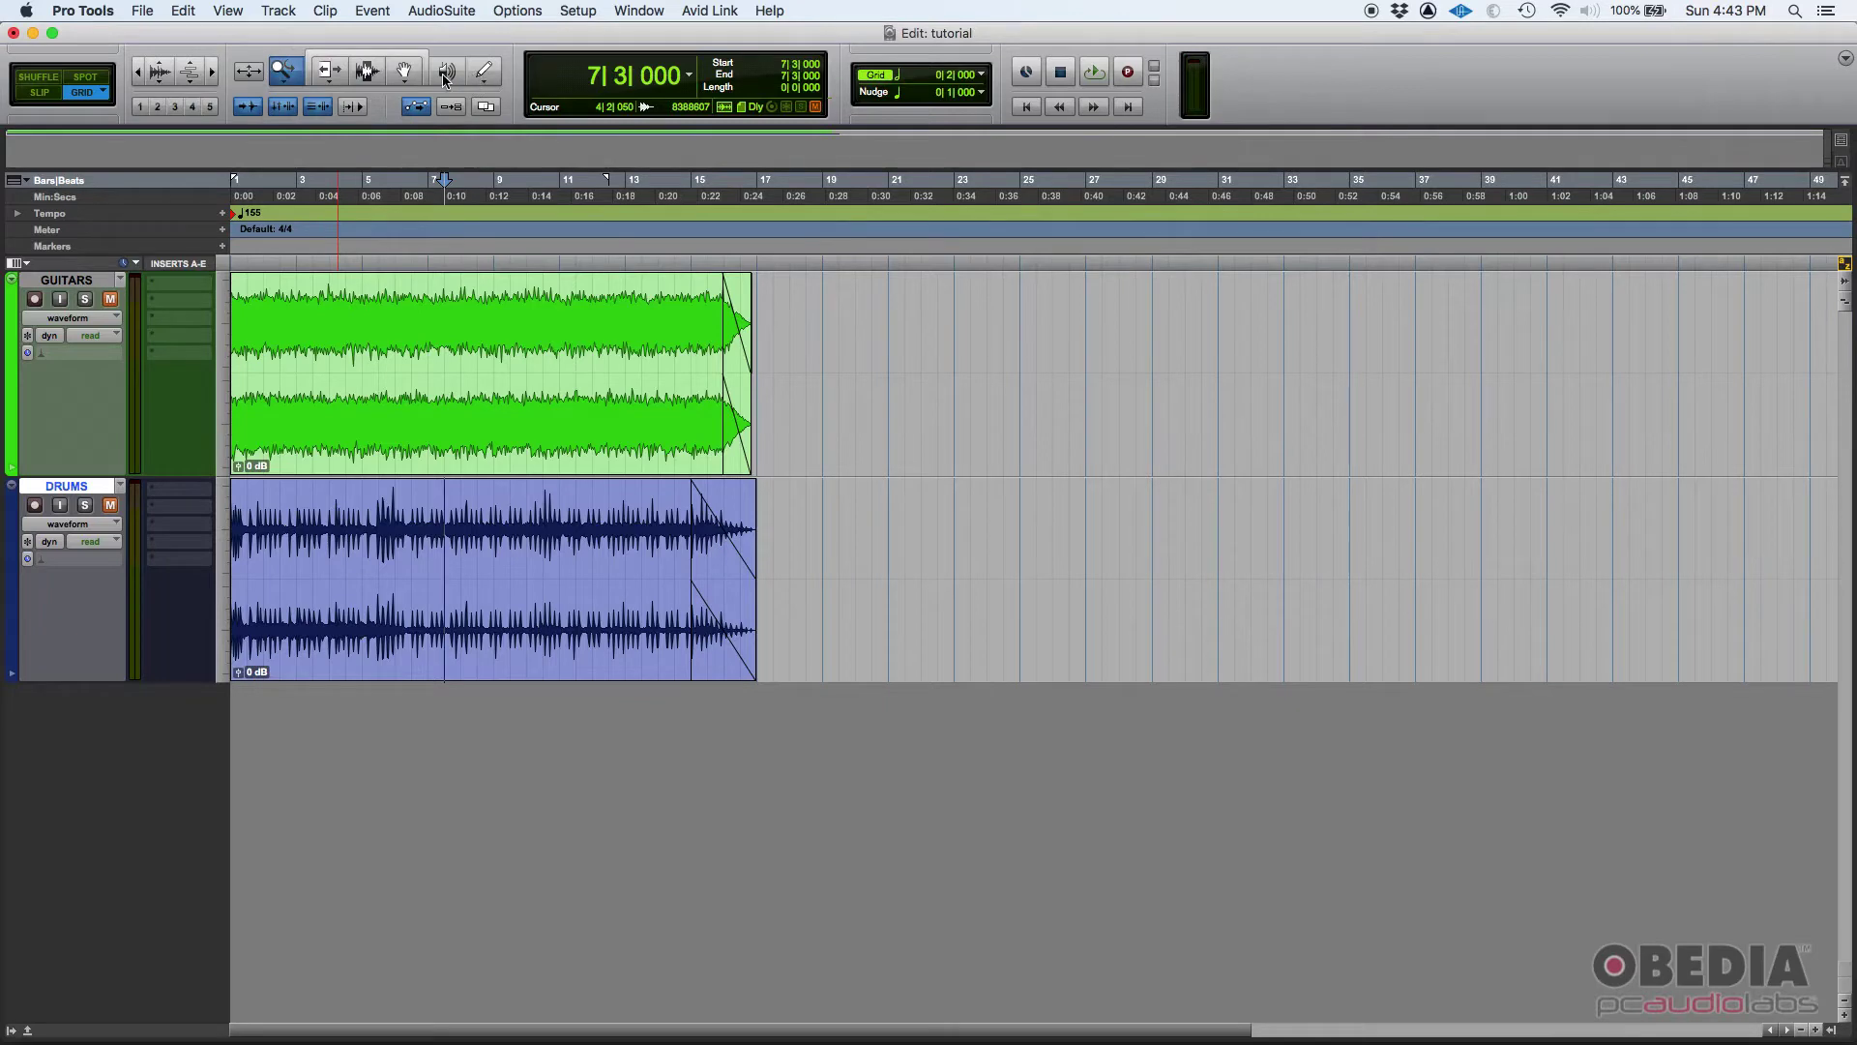
left_click(404, 74)
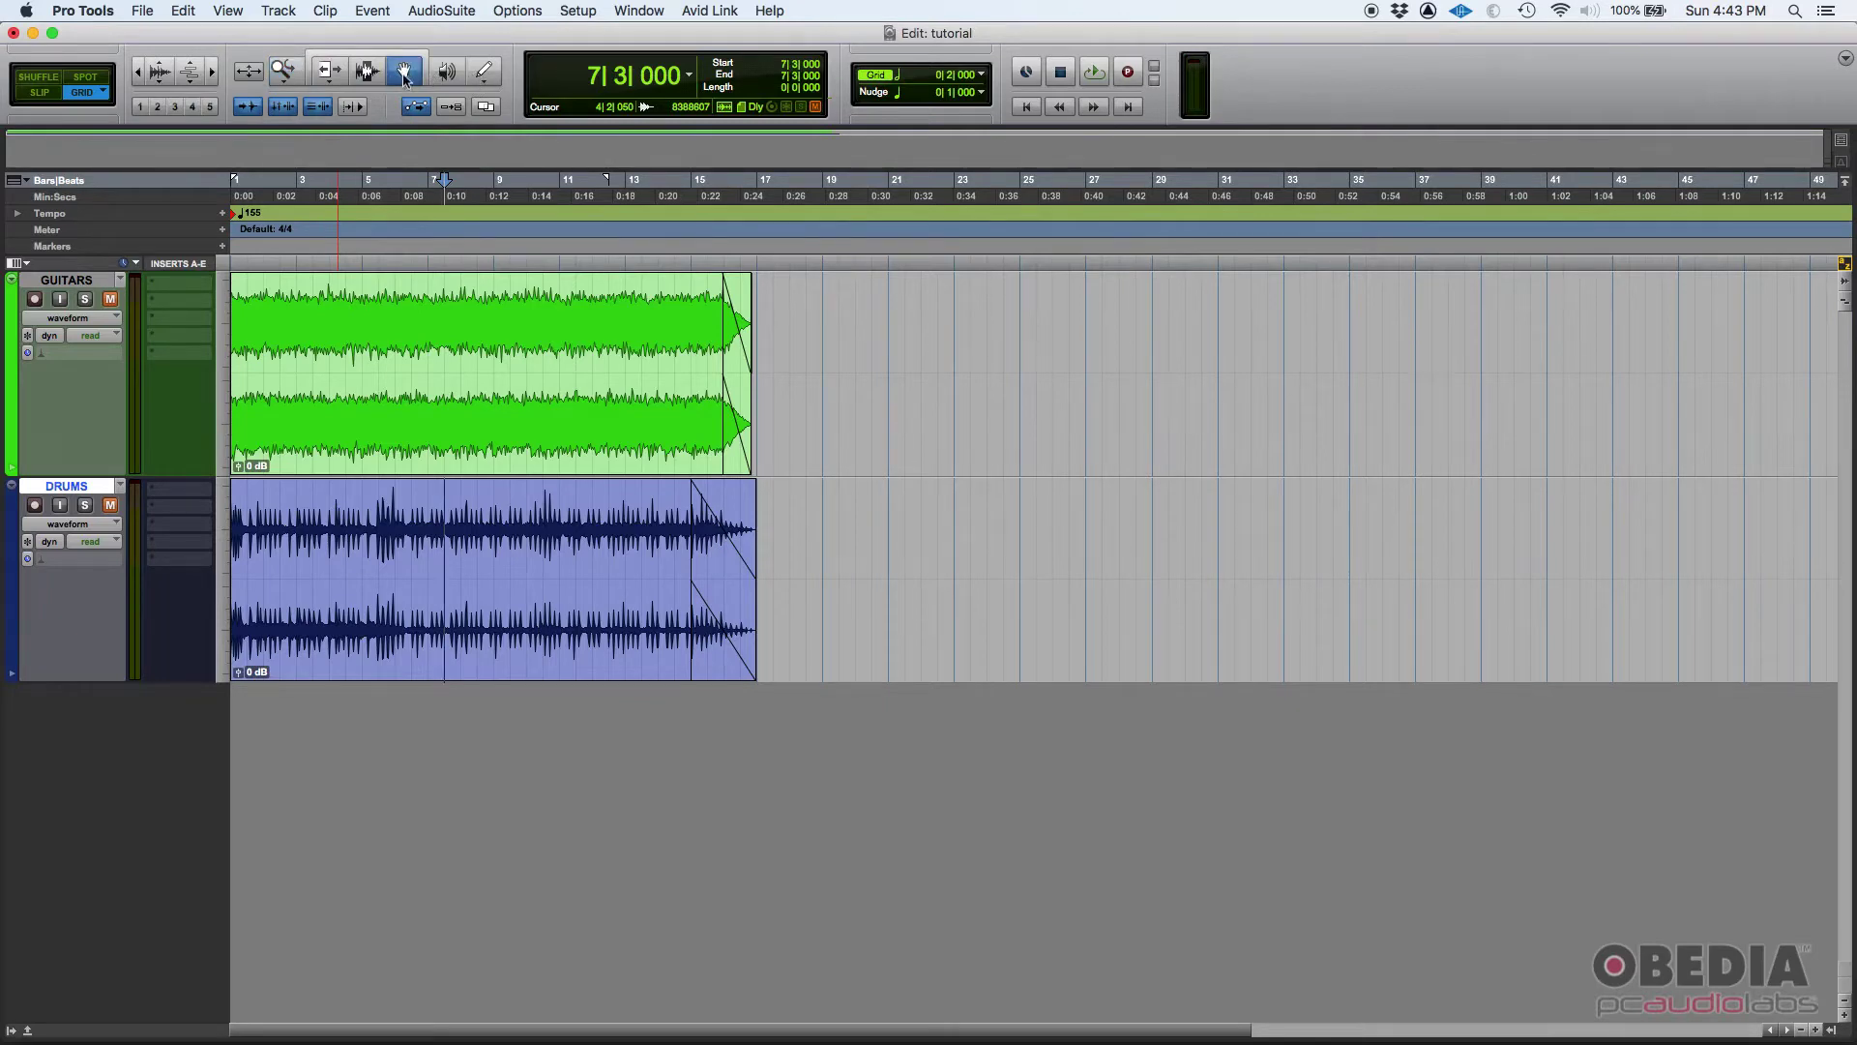
left_click(284, 75)
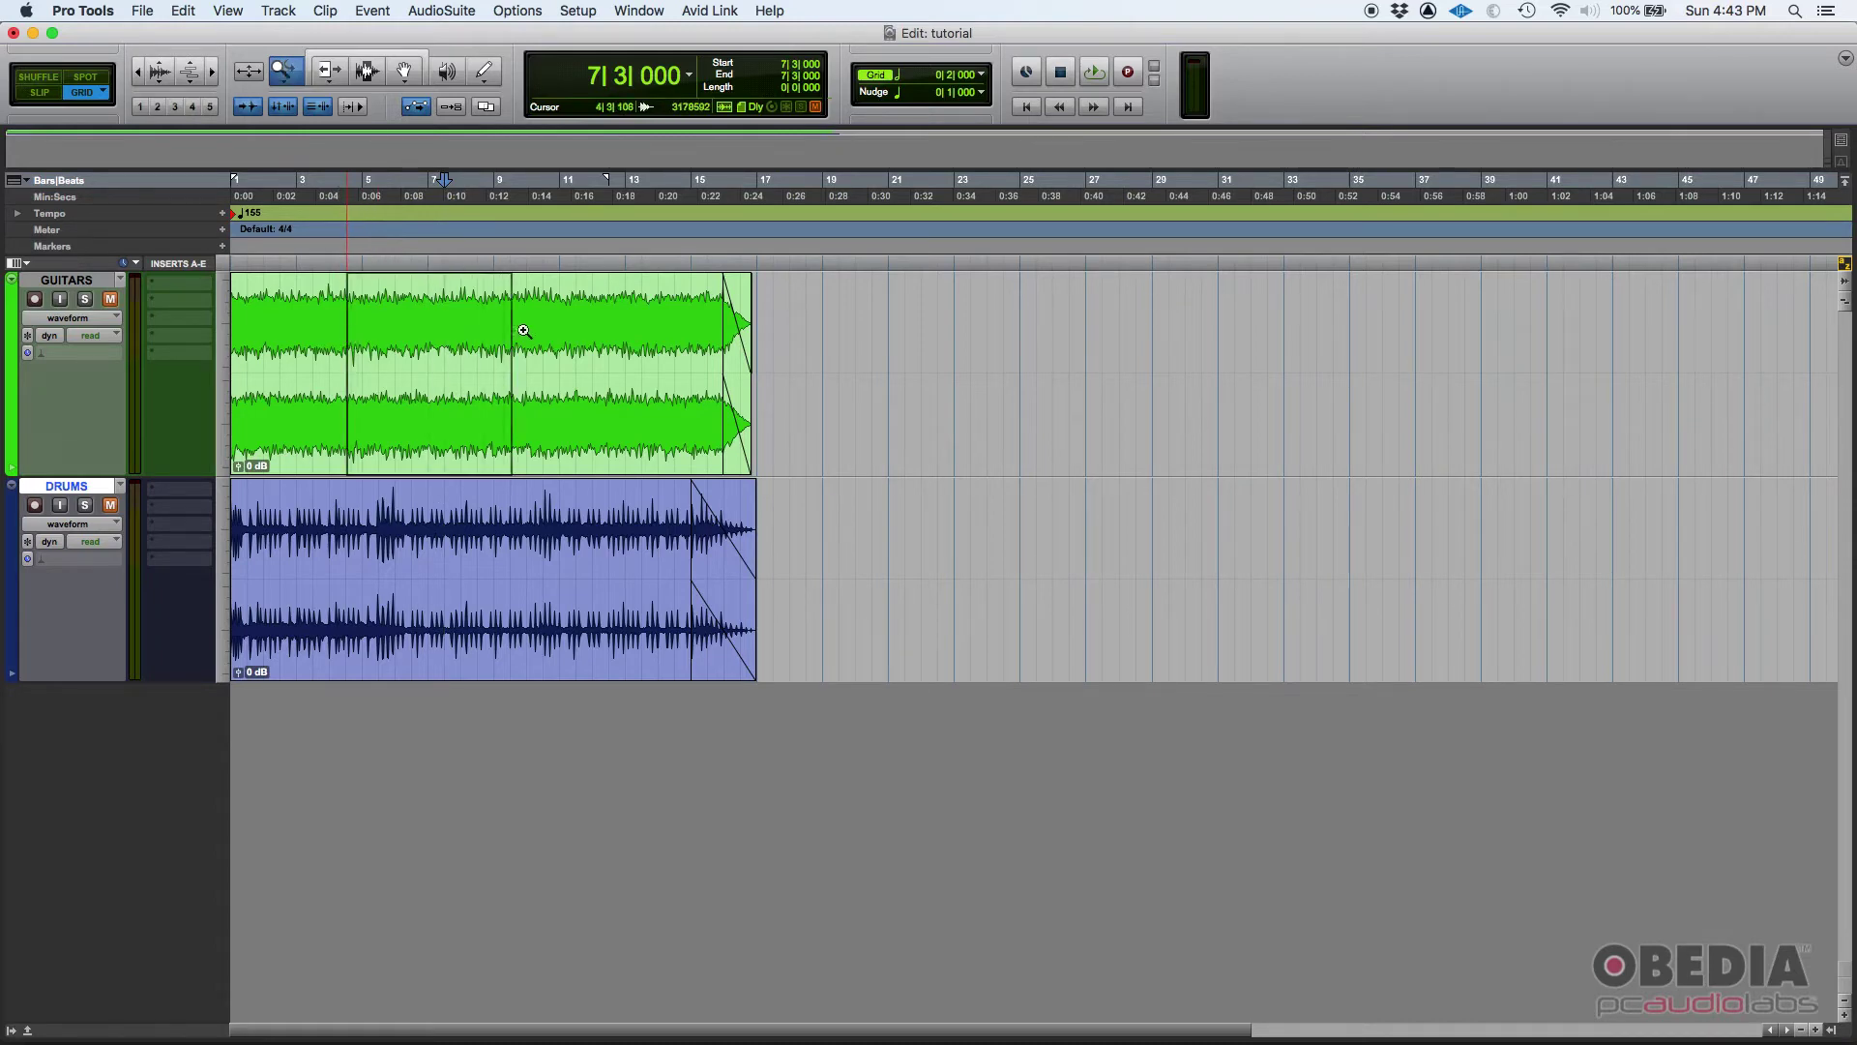
Single-zoom across the Guitars clip to show bars 5–12, reverting to the Grabber
left_click_drag(348, 343, 599, 331)
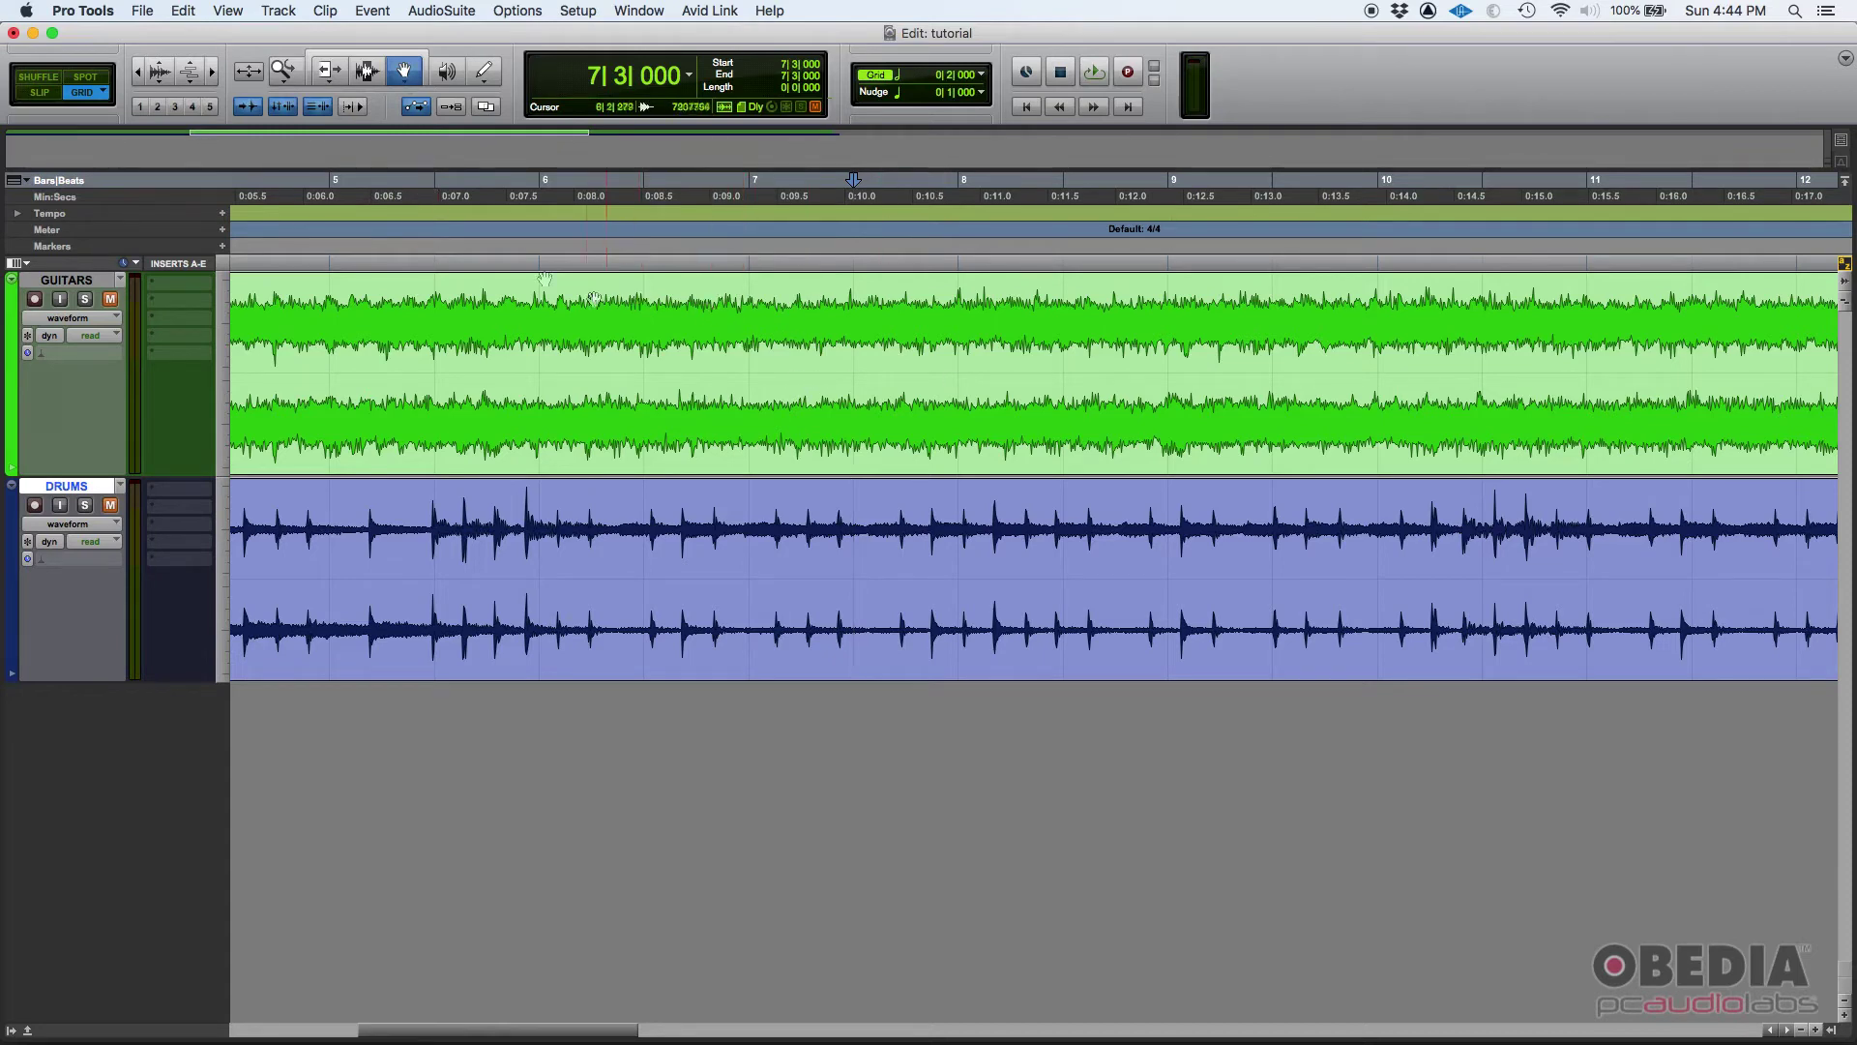
Set the Zoomer back to Normal Zoom and zoom out across the session
left_click(289, 74)
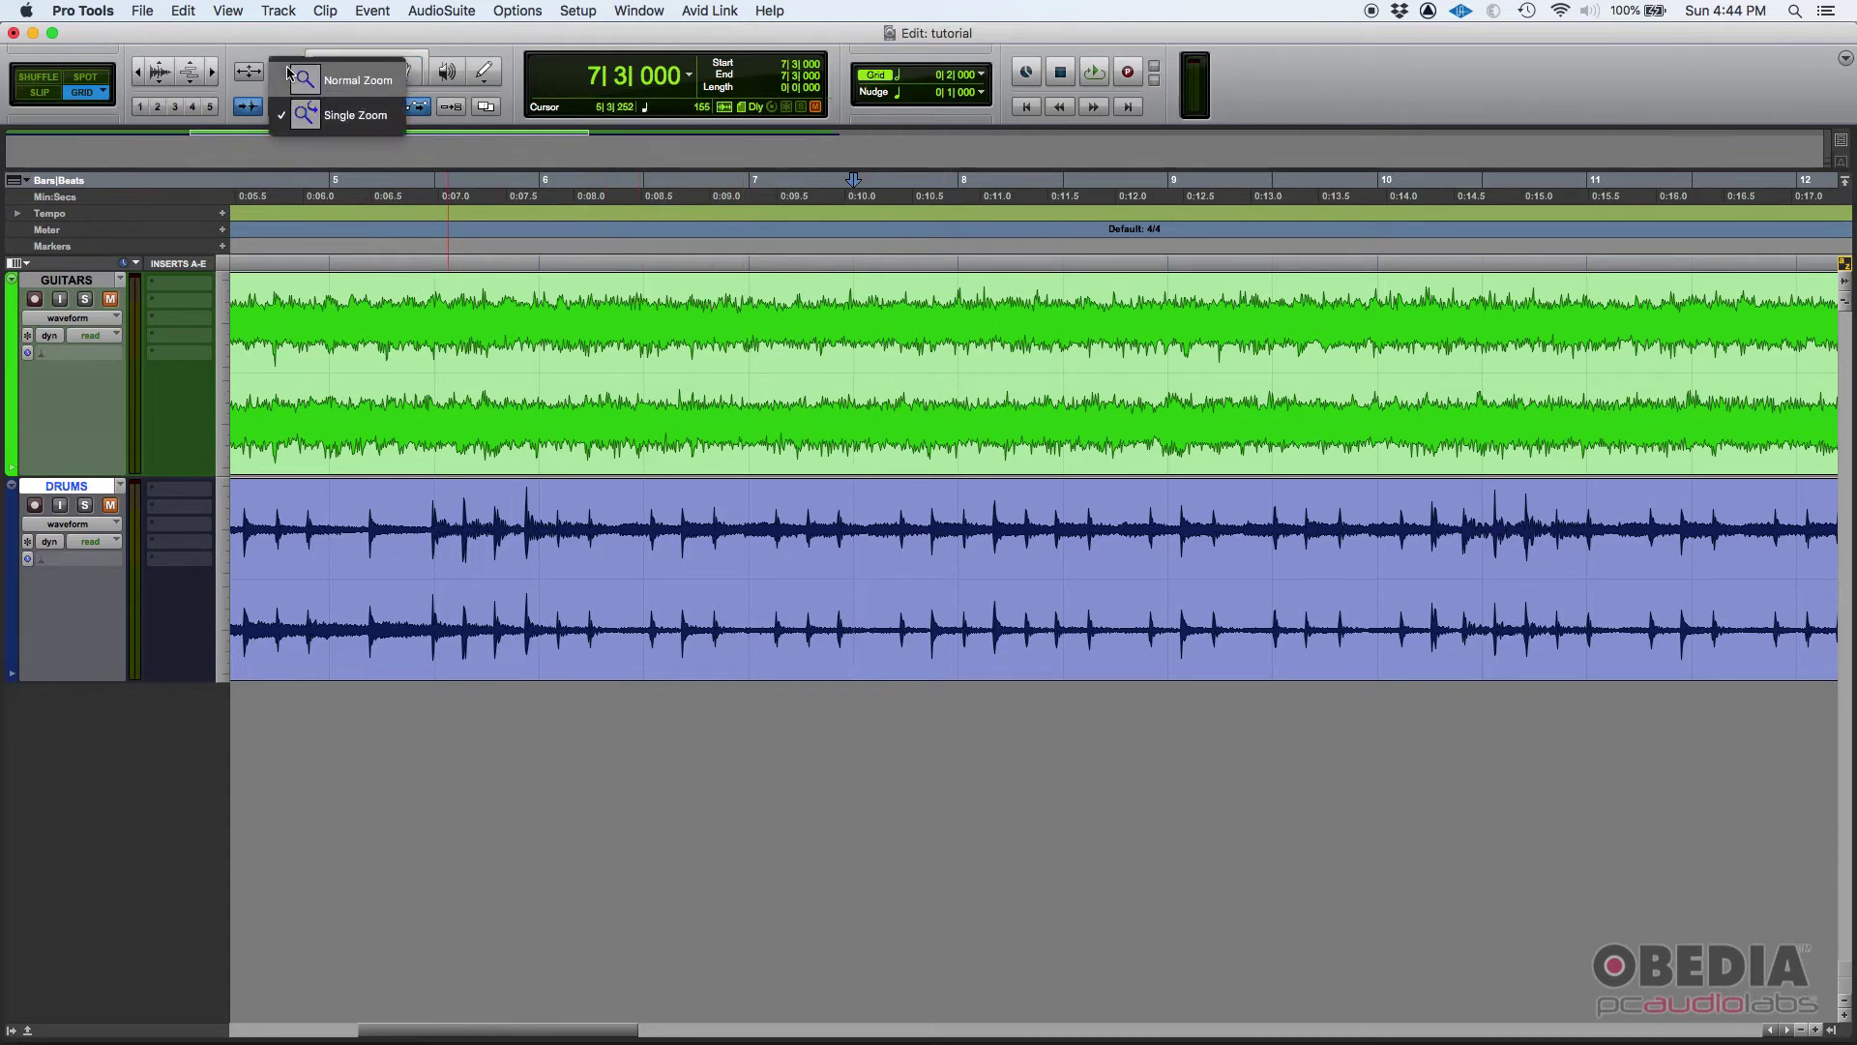
left_click(357, 85)
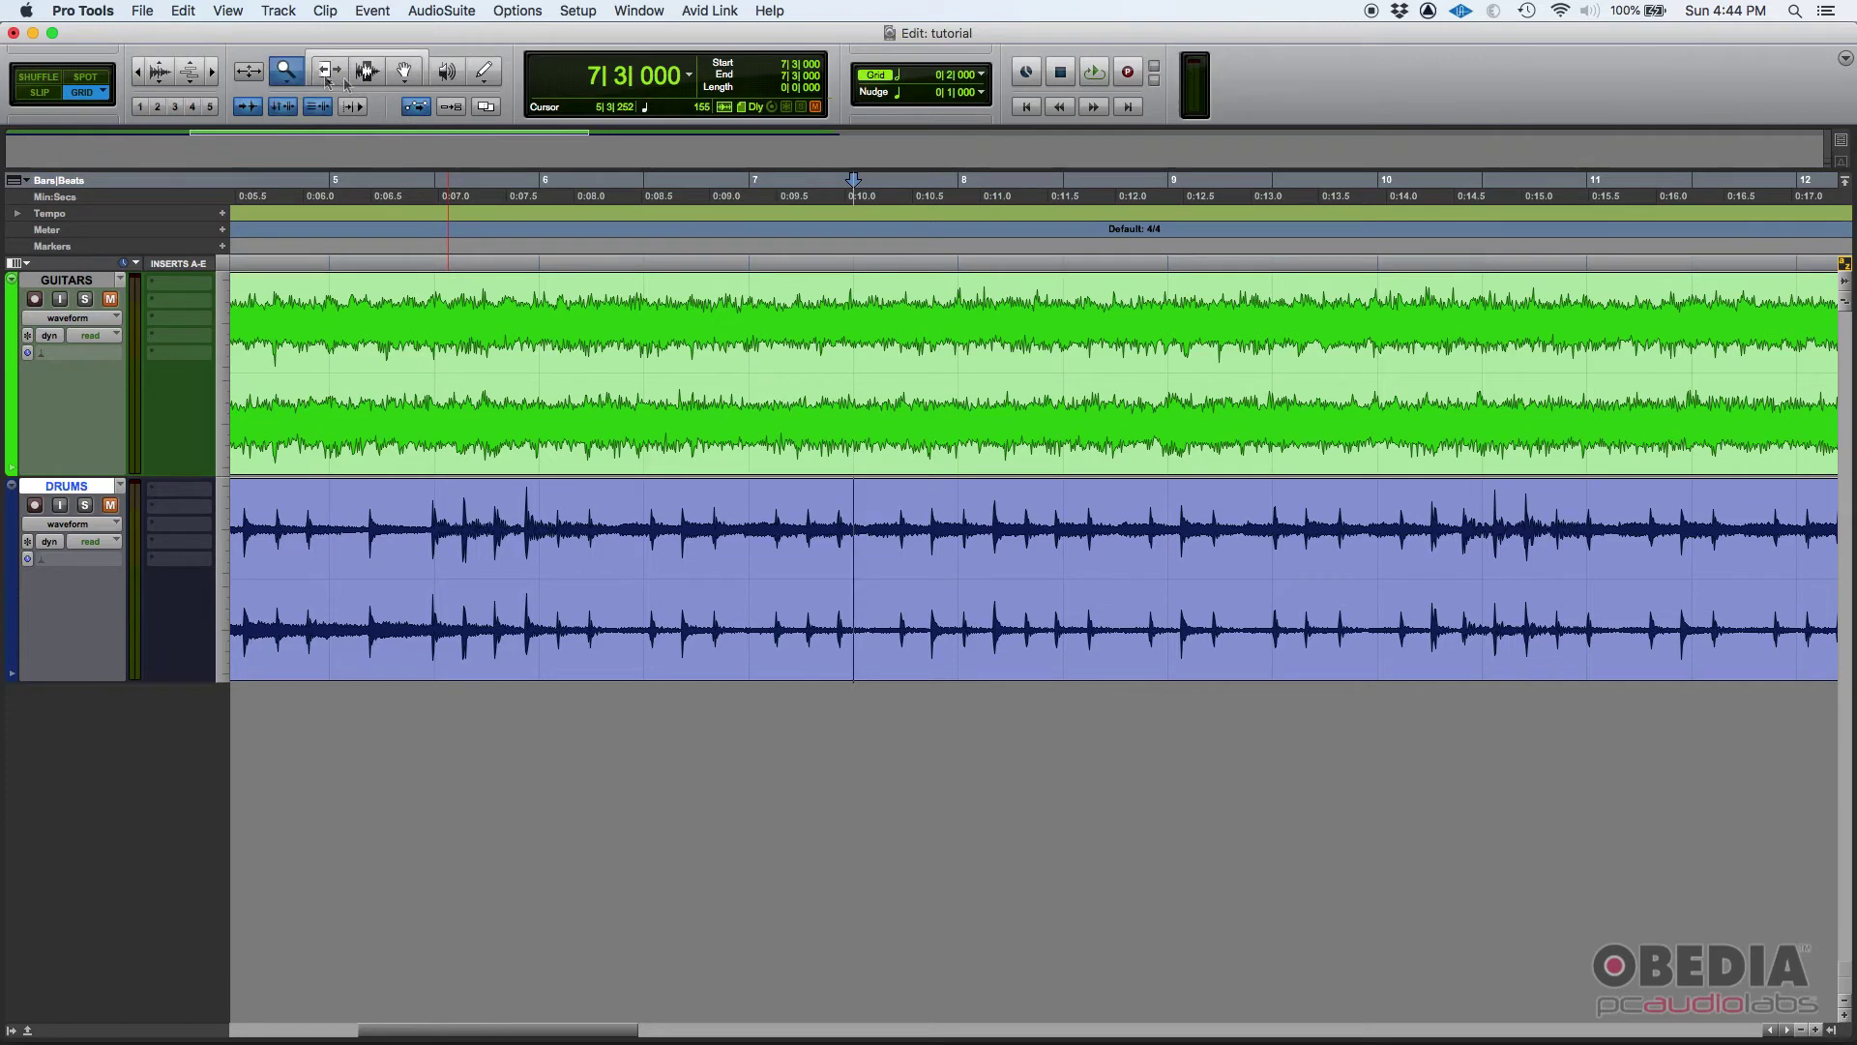
left_click(513, 330, "alt")
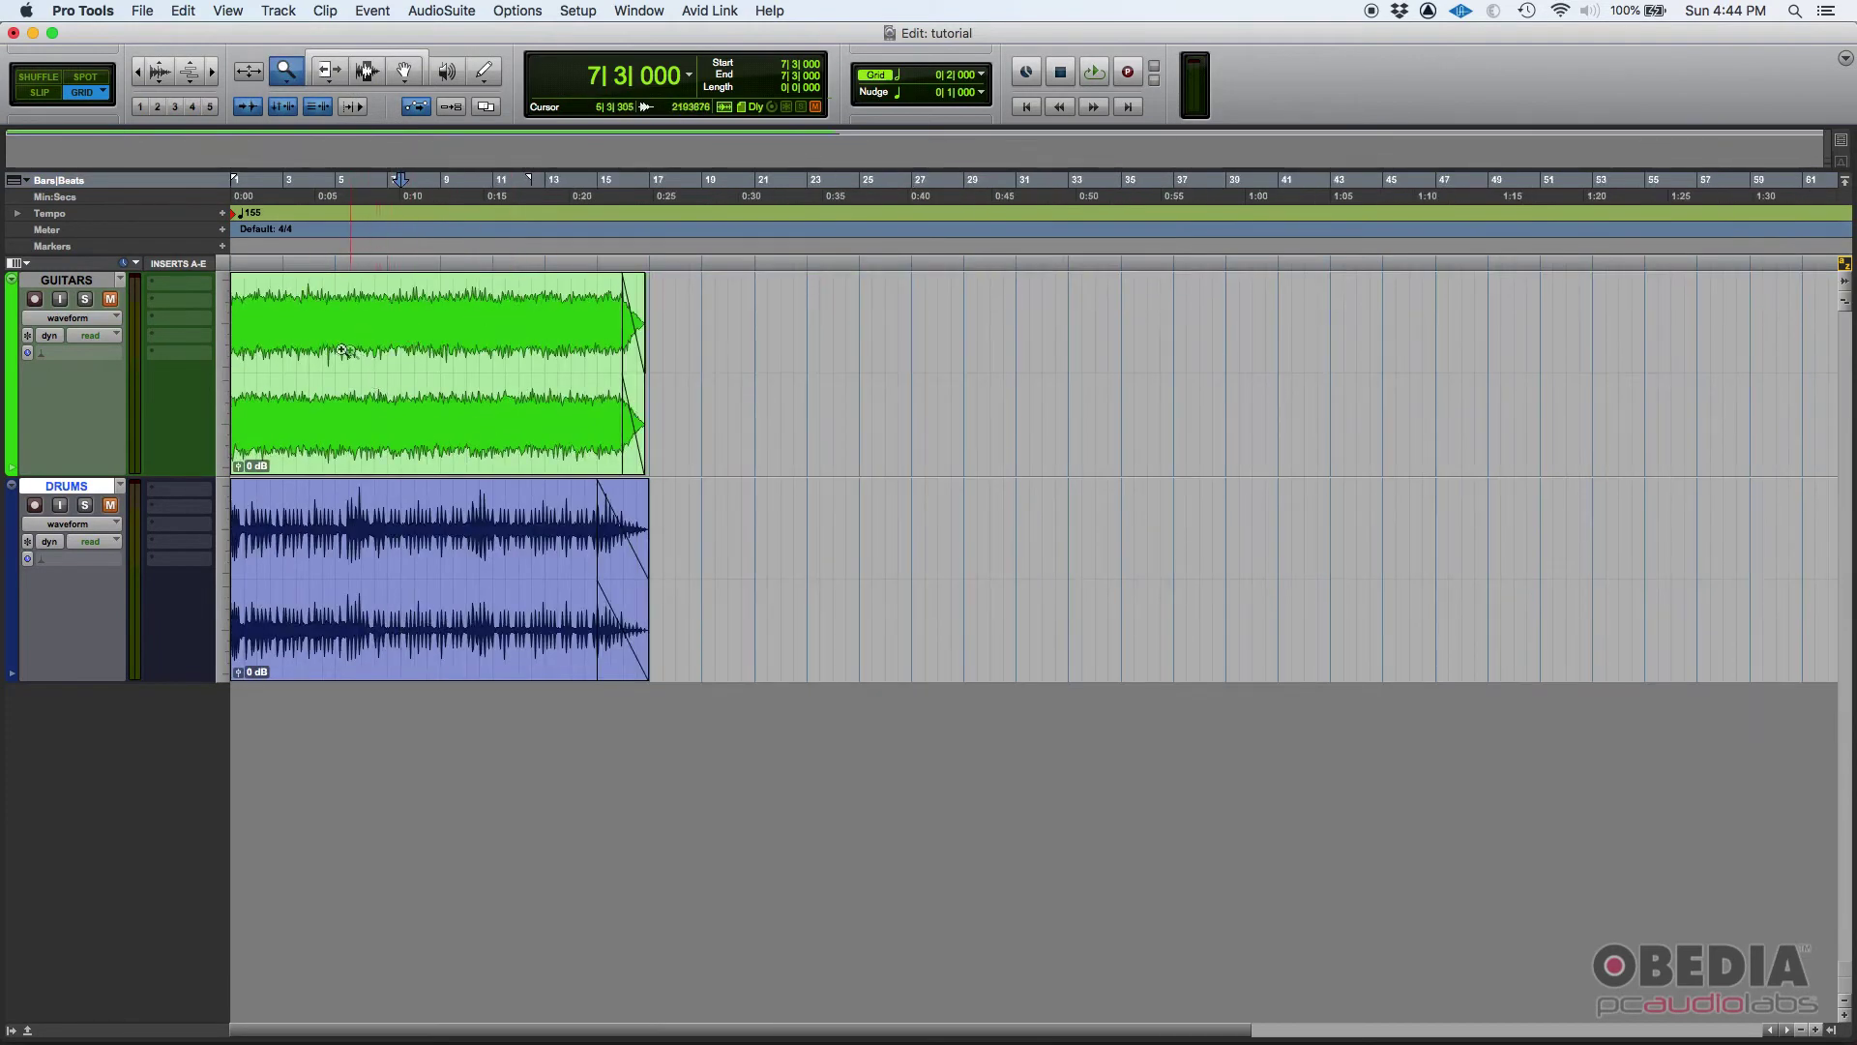
Zoom into bars 5–11 of the Guitars clip, then back out to both whole clips
left_click_drag(323, 349, 495, 340)
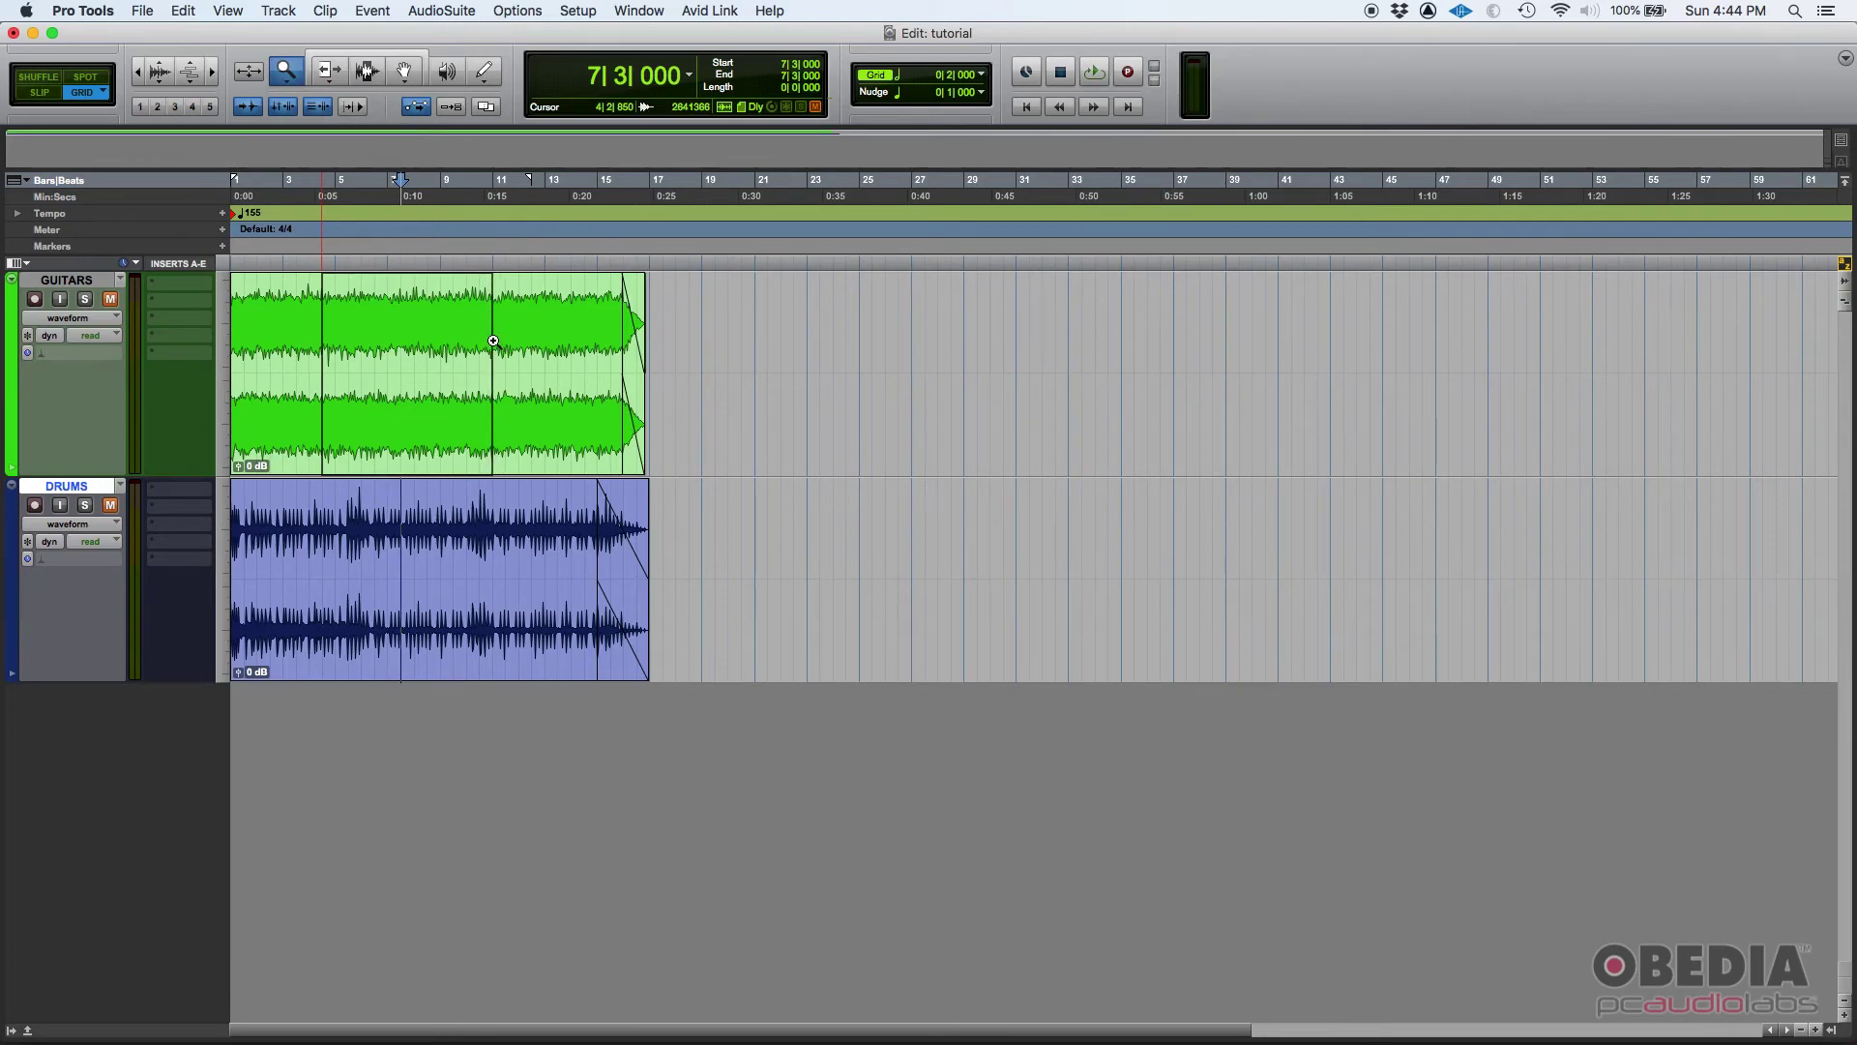
left_click_drag(494, 340, 493, 341)
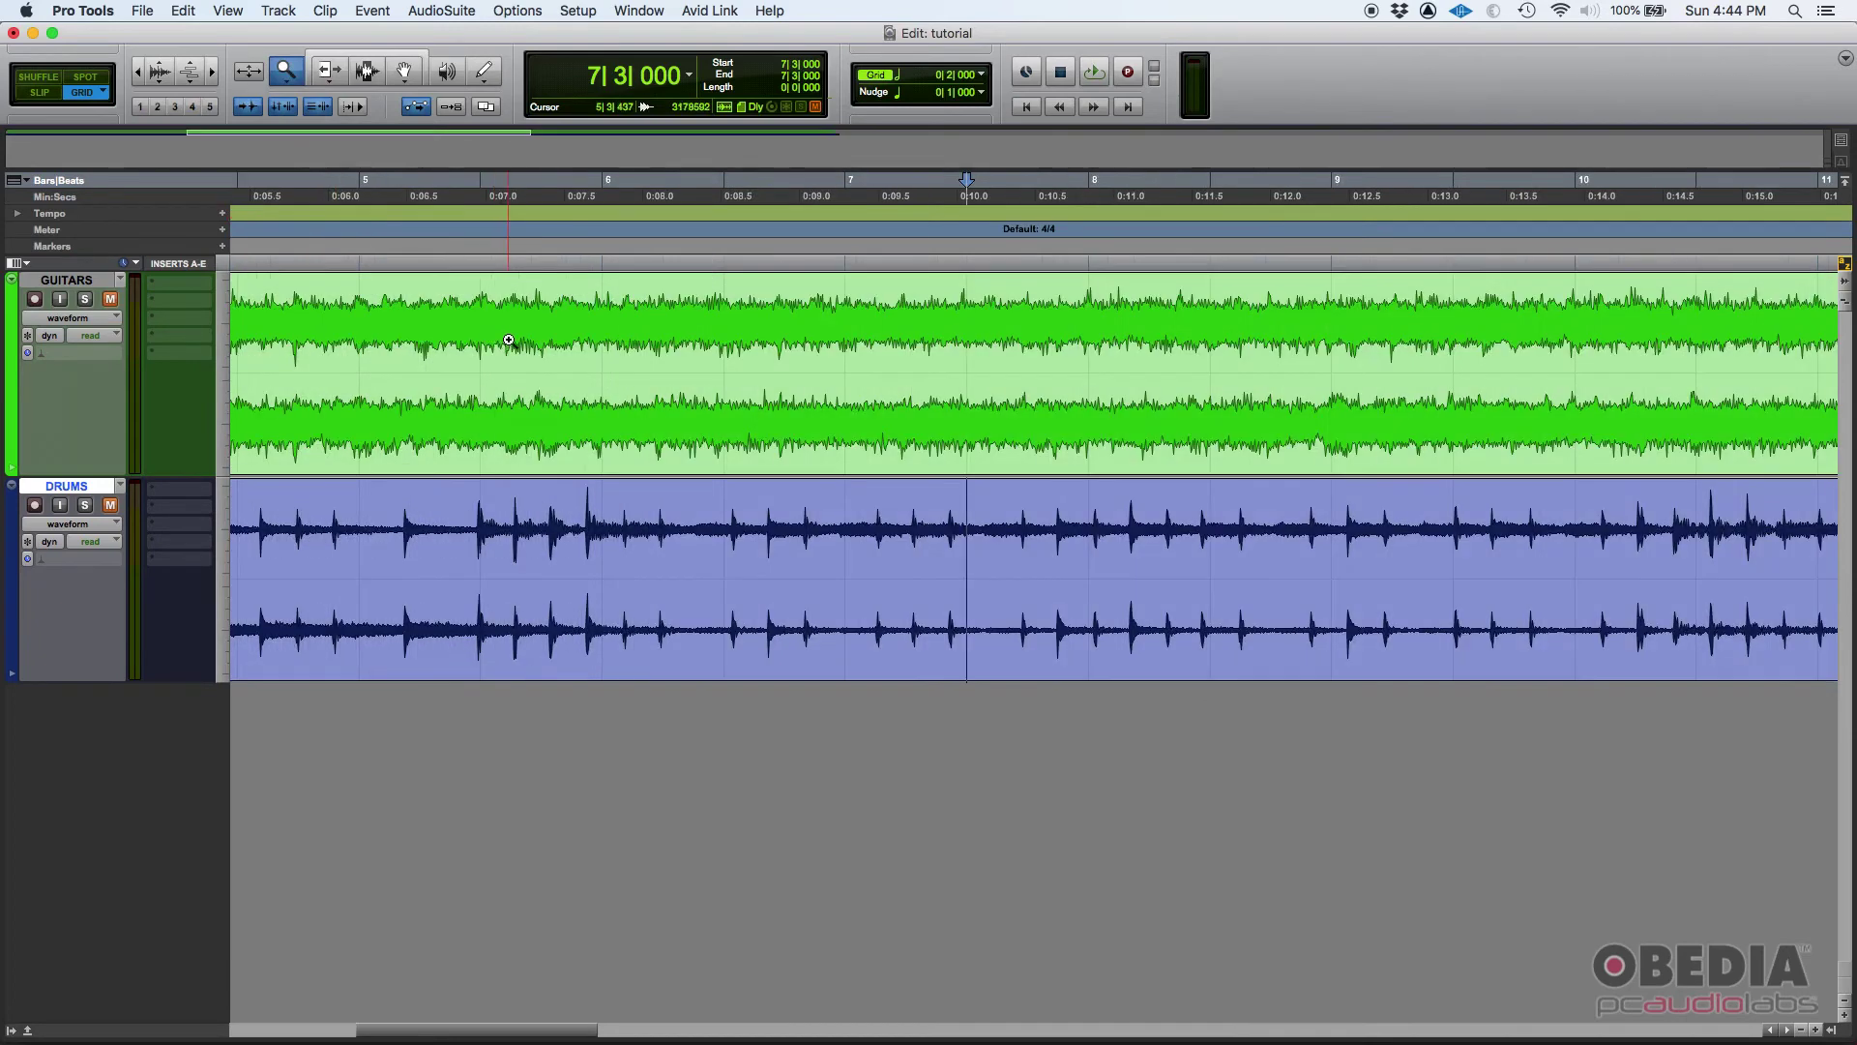
left_click(508, 341, "alt")
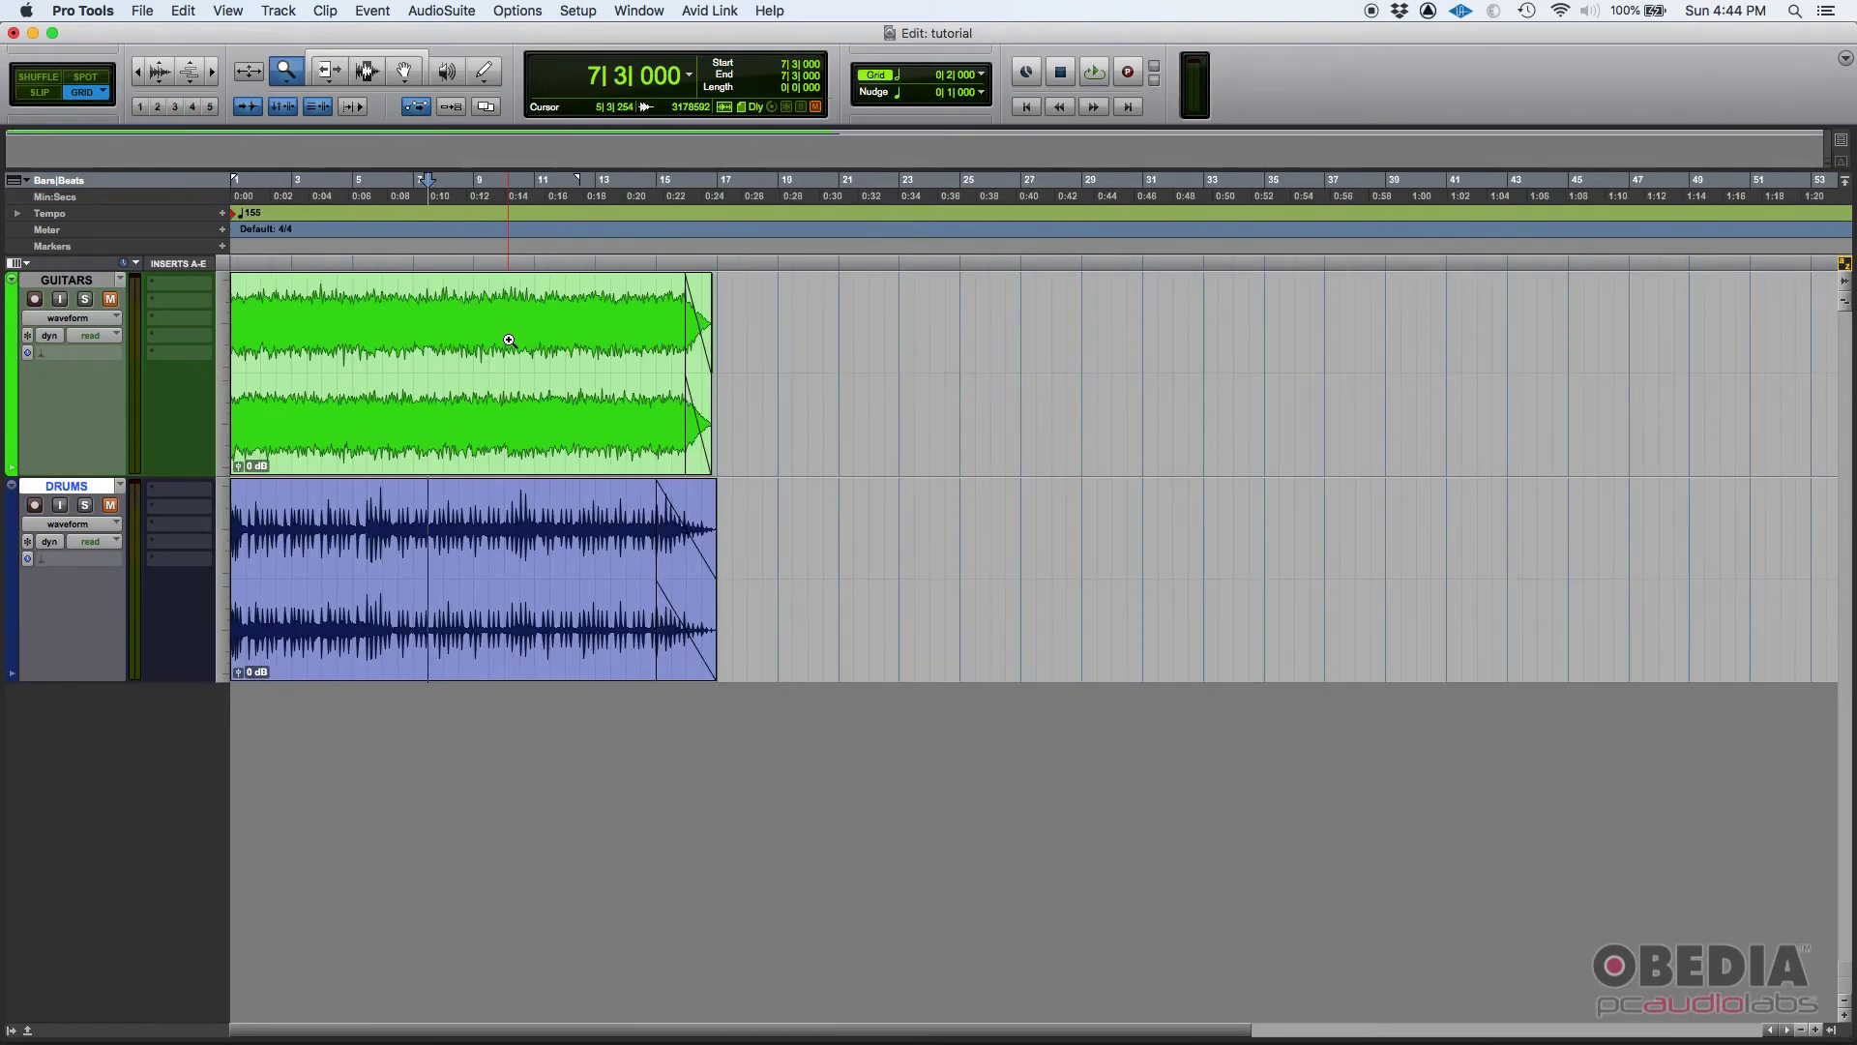
left_click(507, 340, "alt")
left_click(507, 339)
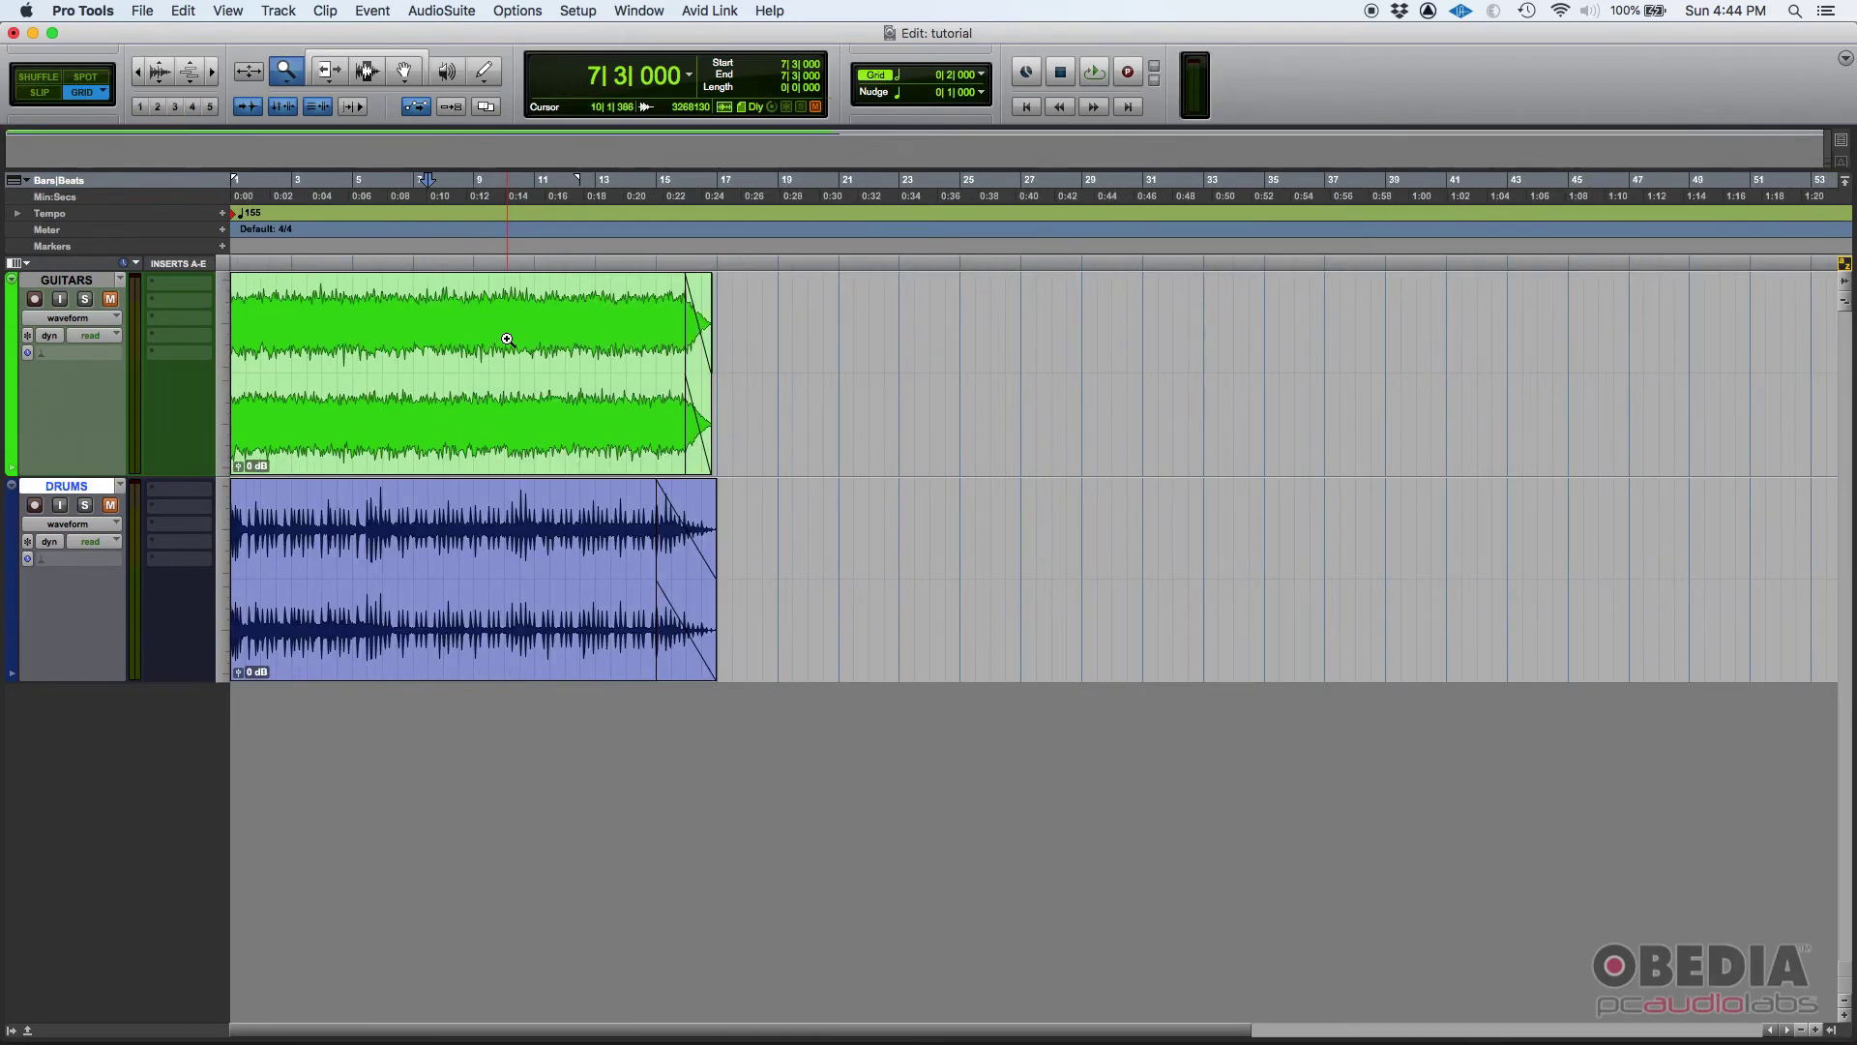